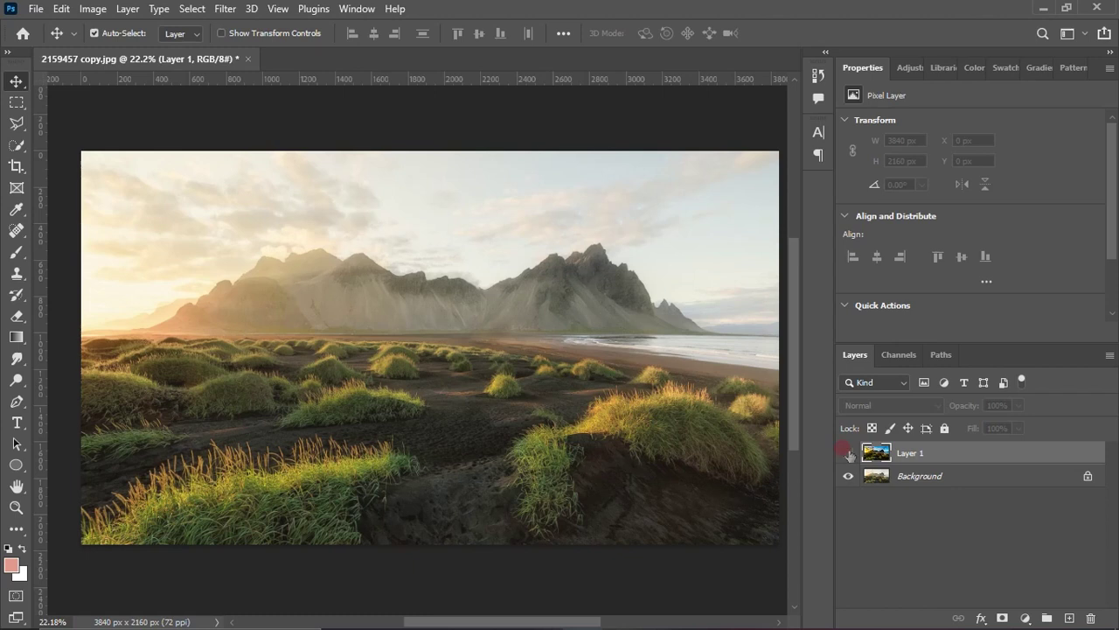
# Step: Reopen the landscape photo 2159457 copy.jpg in Photoshop by dragging it from the desktop
pyautogui.click(848, 453)
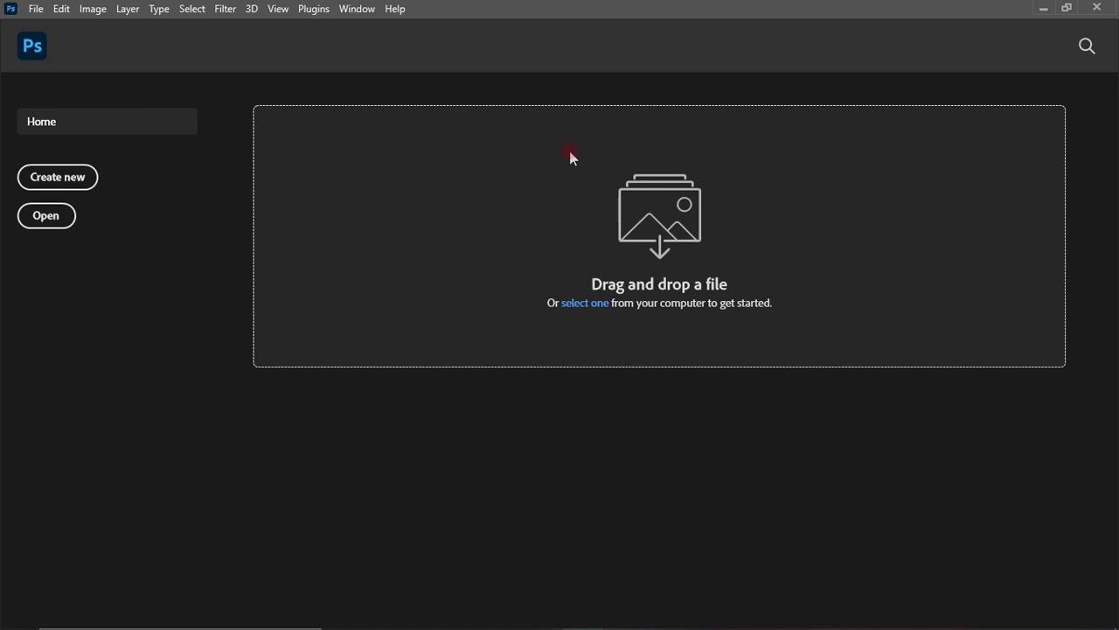
pyautogui.click(1037, 11)
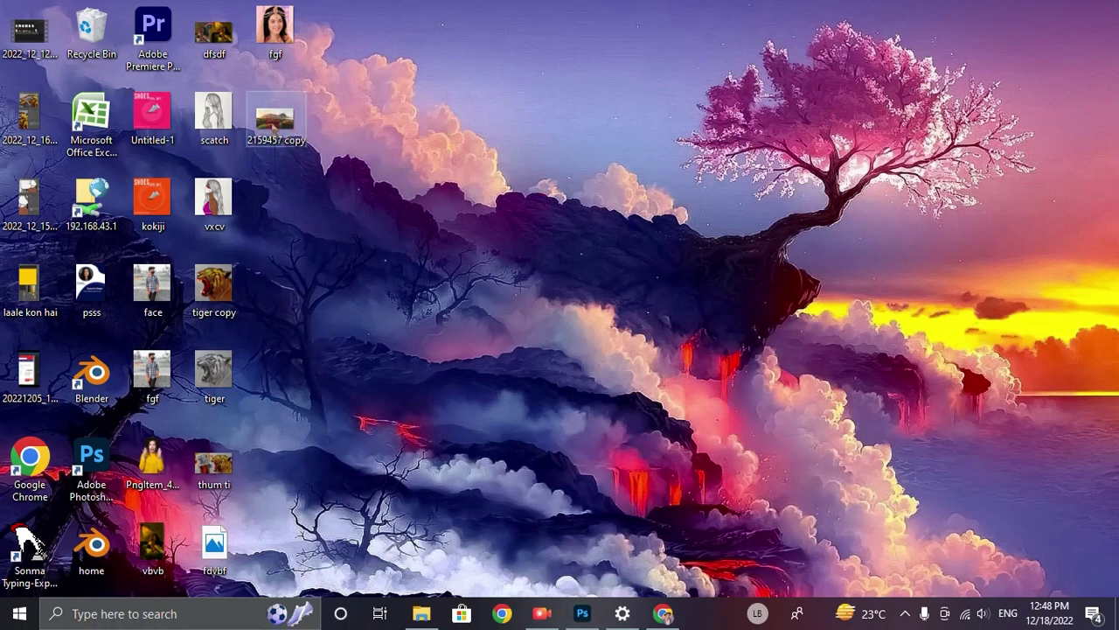
pyautogui.moveTo(277, 119)
pyautogui.mouseDown()
pyautogui.moveTo(364, 281)
pyautogui.moveTo(361, 269)
pyautogui.mouseUp()
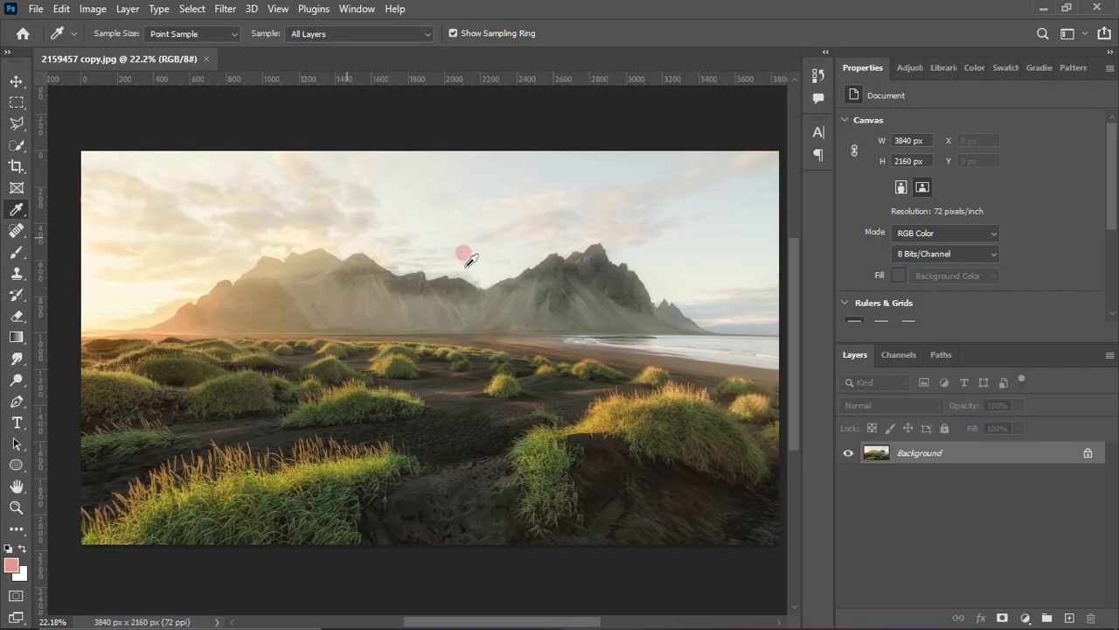
# Step: With the Move tool active, copy the Background layer to a new Layer 1 using Ctrl+J
pyautogui.click(16, 80)
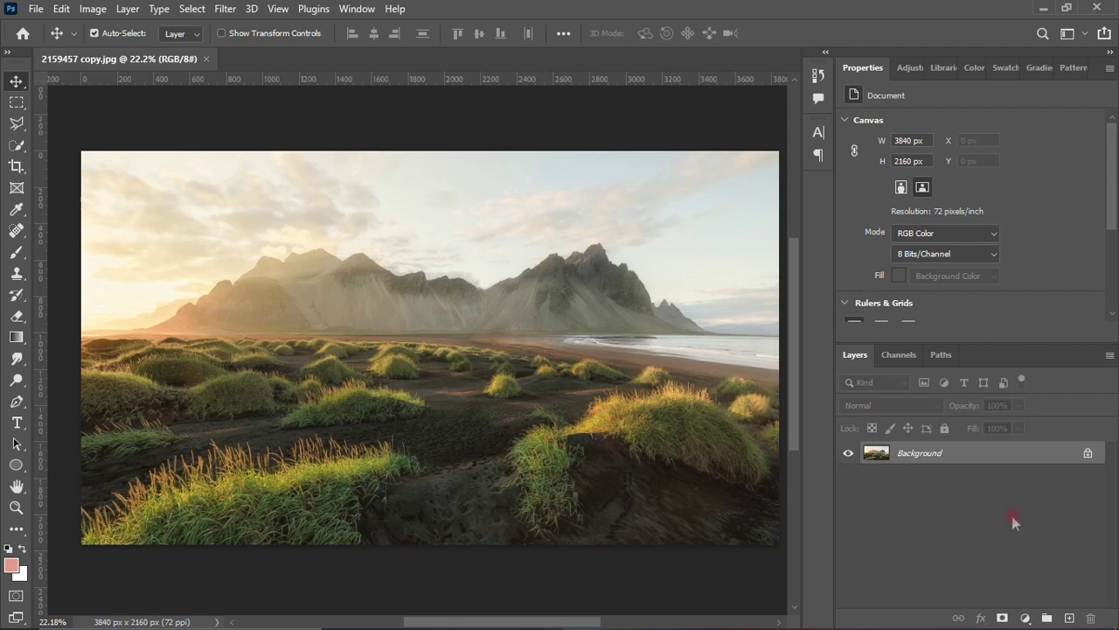
pyautogui.hotkey('ctrl', 'j')
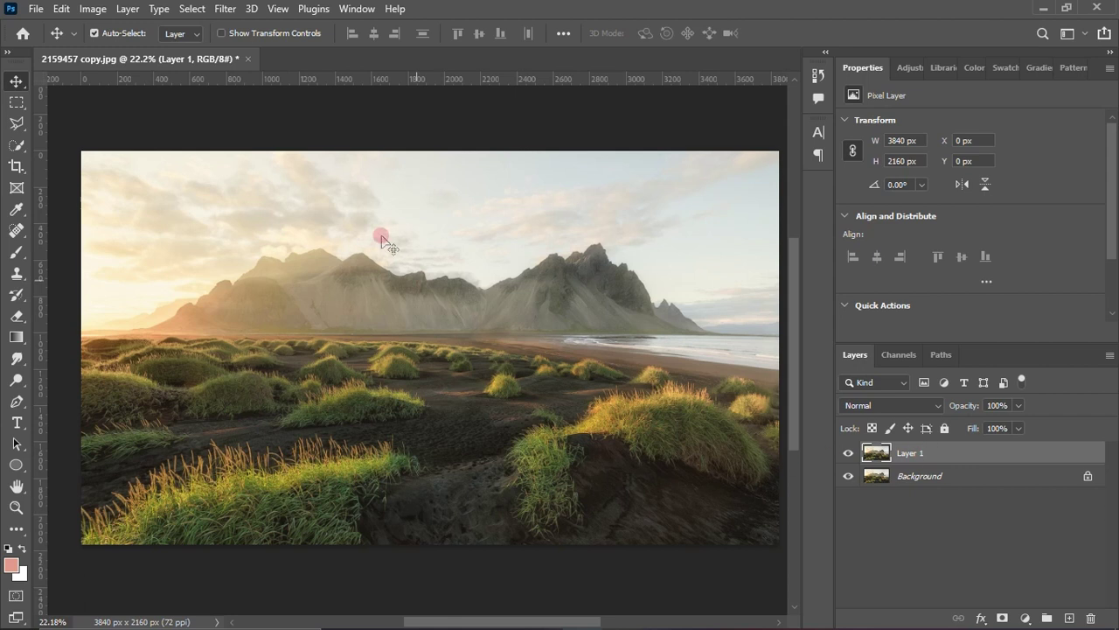
pyautogui.click(225, 9)
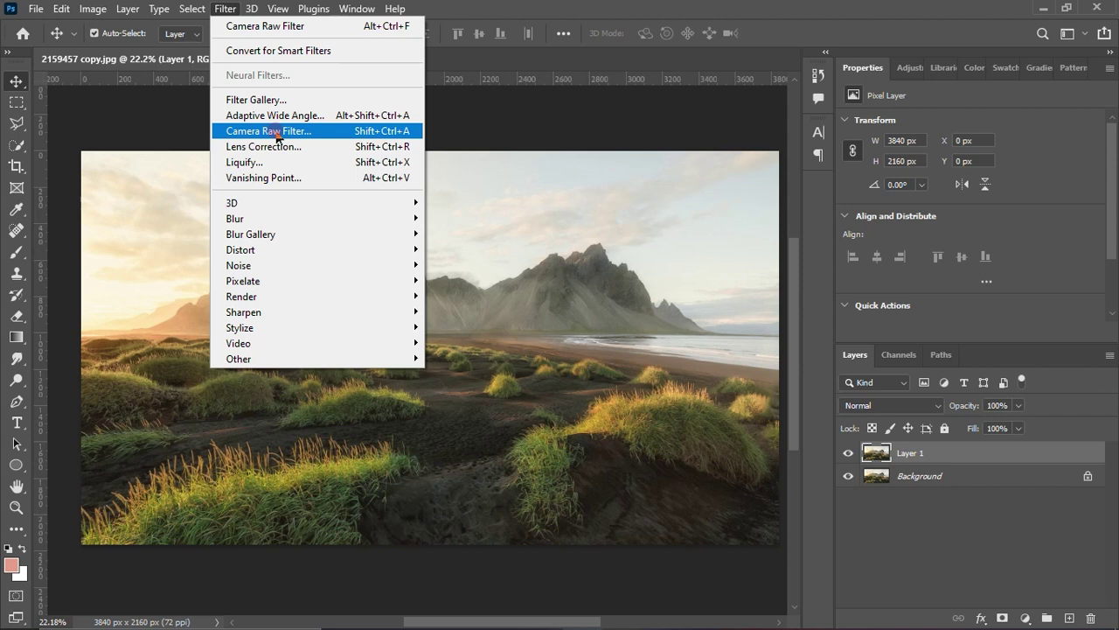
# Step: In Camera Raw Basic, set Contrast +6, Highlights -5, Shadows +2, Whites +1, Texture +5
pyautogui.click(276, 132)
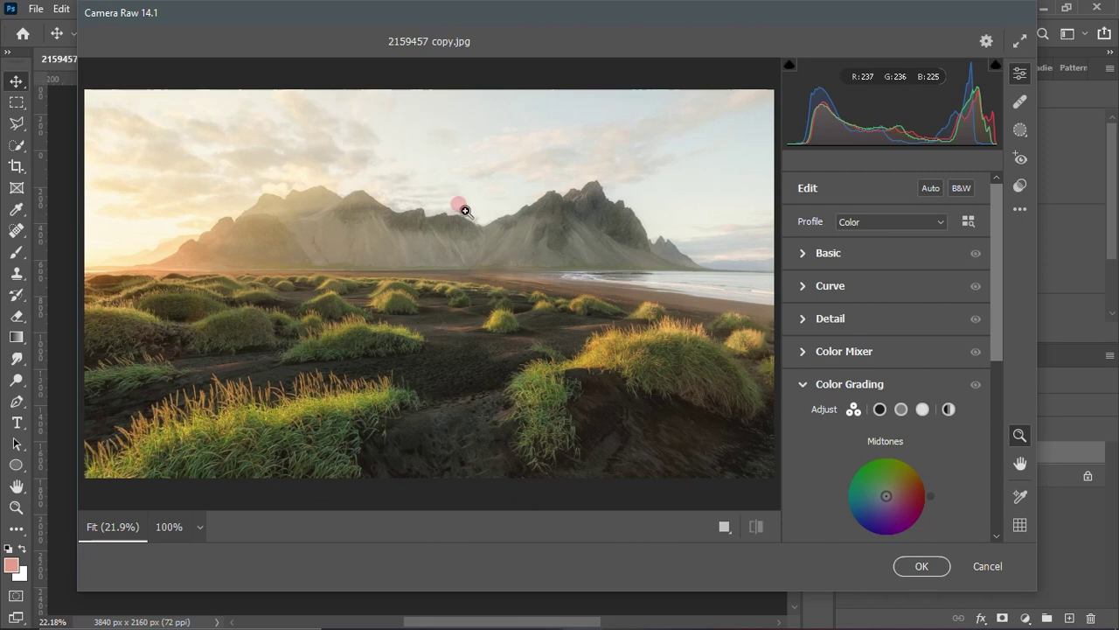
pyautogui.click(803, 252)
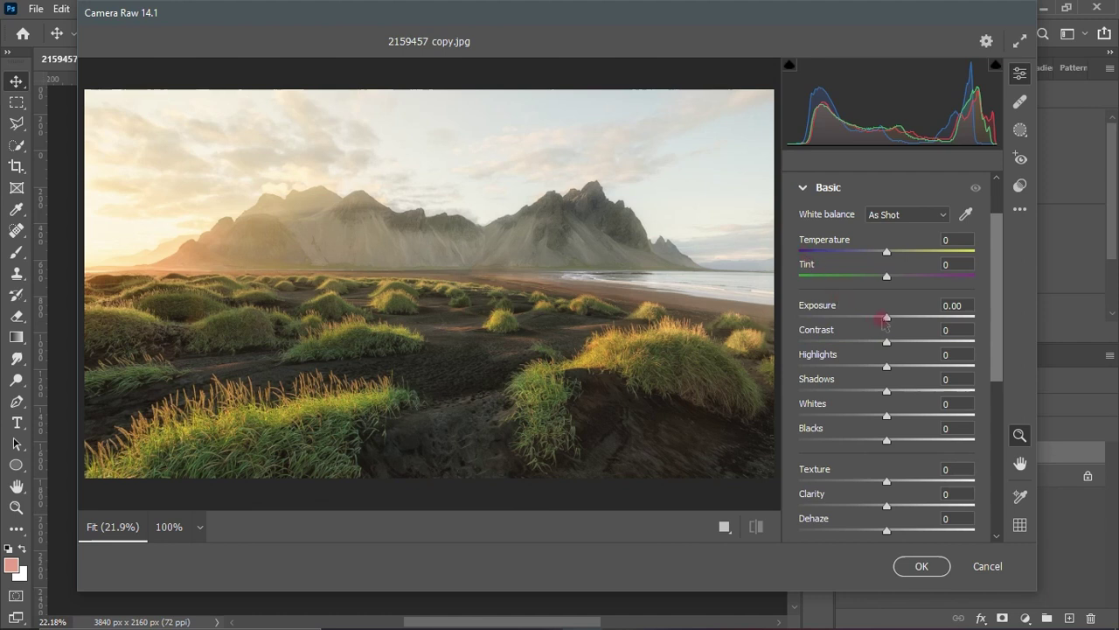
pyautogui.moveTo(887, 341); pyautogui.dragTo(891, 342)
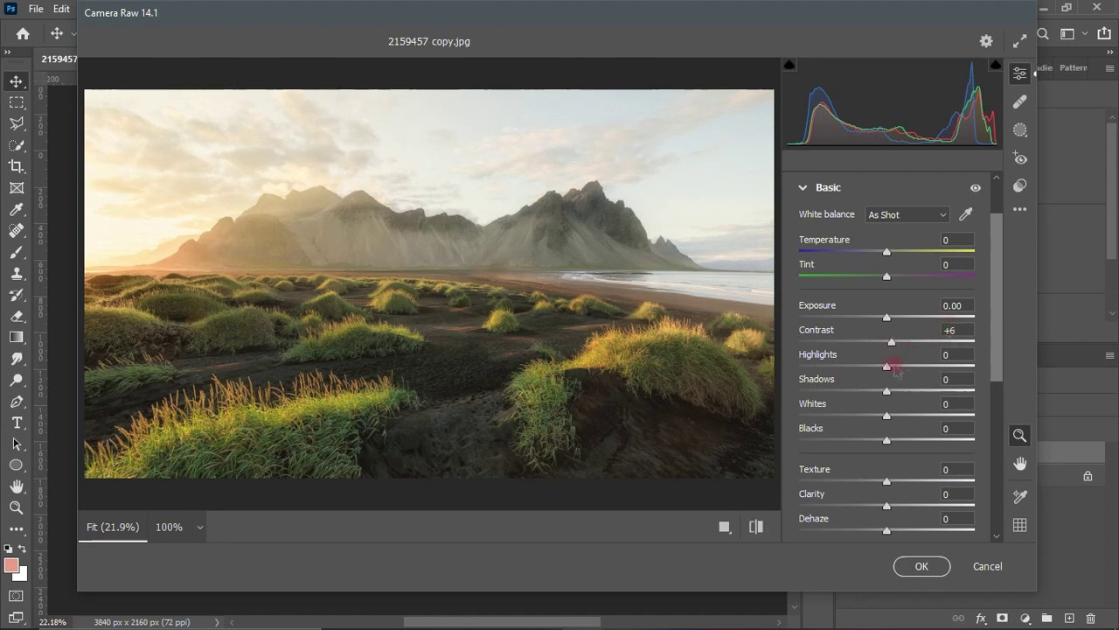
pyautogui.moveTo(889, 369); pyautogui.dragTo(884, 370)
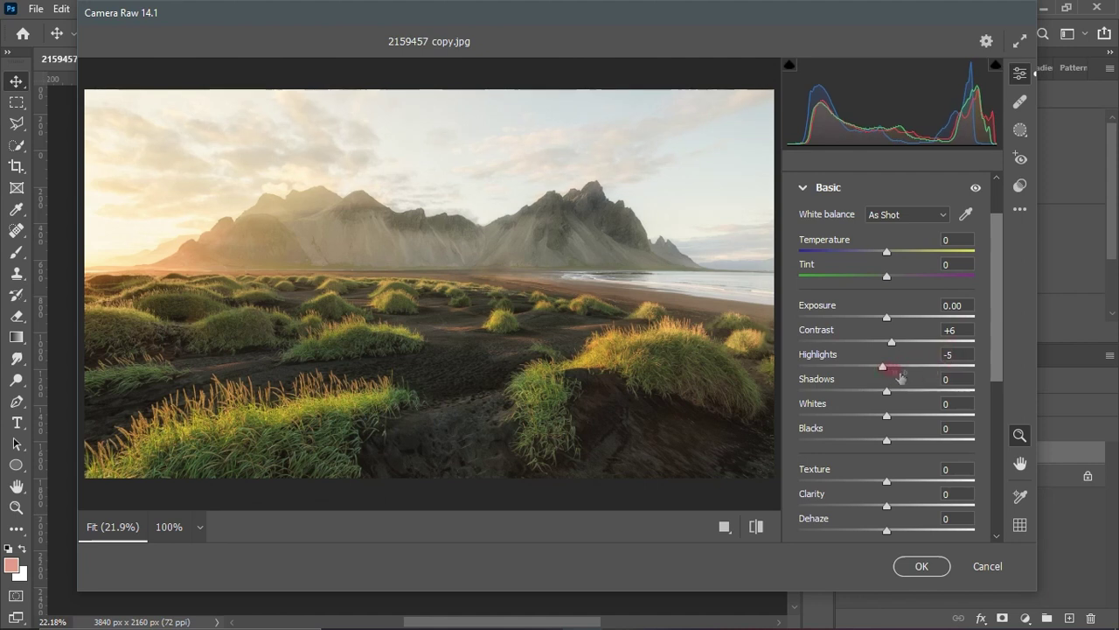
pyautogui.click(886, 390)
pyautogui.moveTo(885, 390); pyautogui.dragTo(889, 395)
pyautogui.click(888, 415)
pyautogui.moveTo(888, 416); pyautogui.dragTo(890, 417)
pyautogui.moveTo(887, 480); pyautogui.dragTo(891, 482)
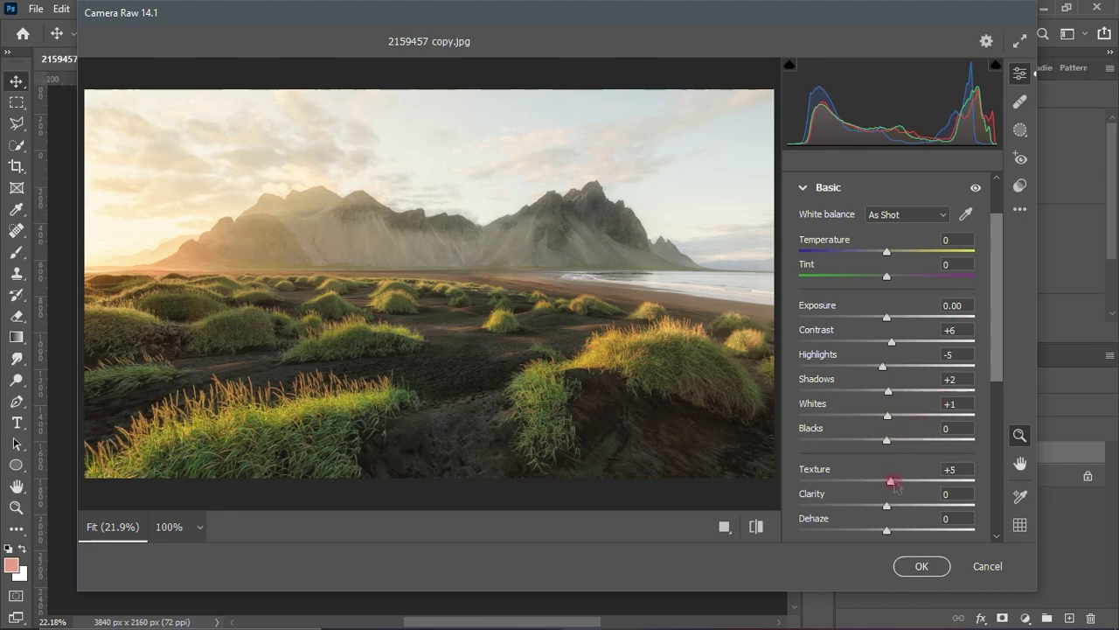
# Step: Add Clarity +4 and apply a strong Dehaze in the Basic panel
pyautogui.scroll(-2, 893, 486)
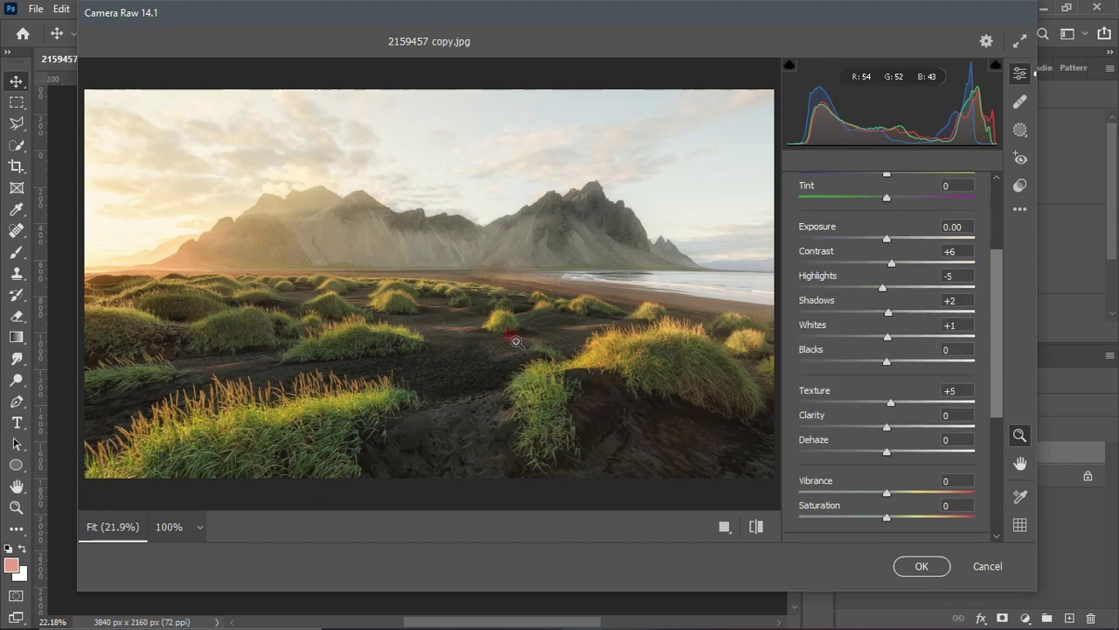
pyautogui.moveTo(887, 427); pyautogui.dragTo(890, 428)
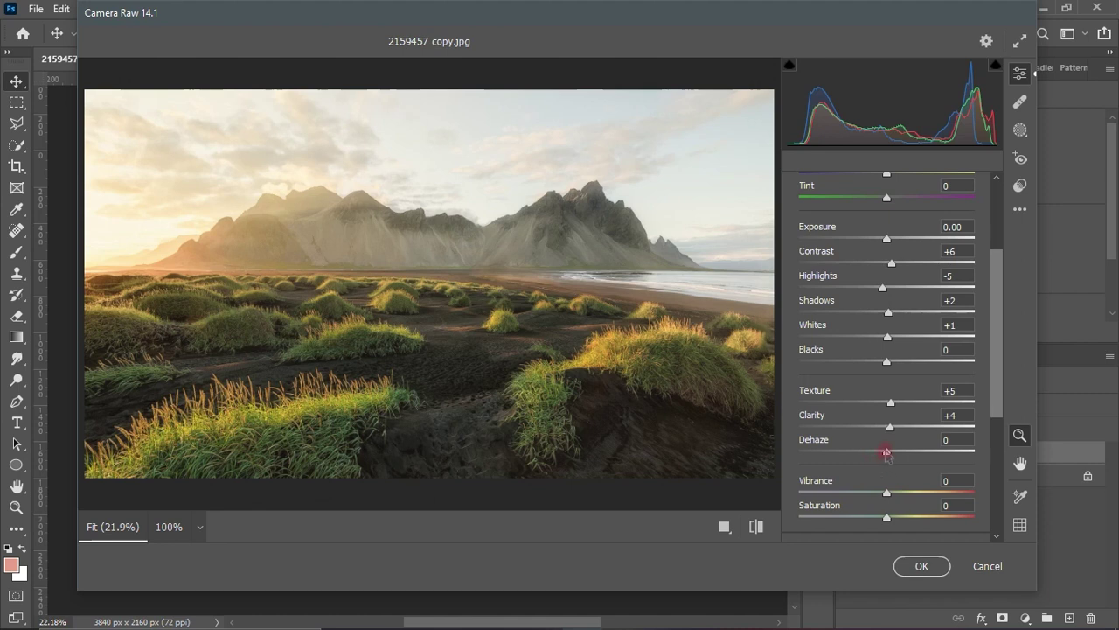
pyautogui.moveTo(887, 451)
pyautogui.mouseDown()
pyautogui.moveTo(949, 455)
pyautogui.moveTo(969, 468)
pyautogui.mouseUp()
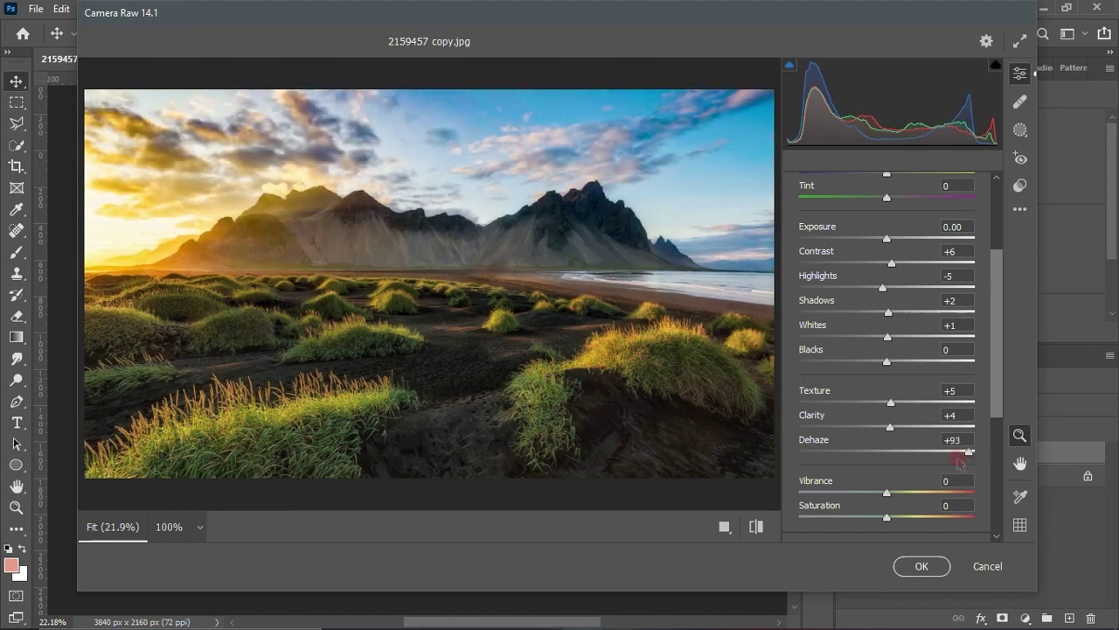
# Step: Fine-tune Dehaze to +94 while zooming and panning the preview over sky and peaks
pyautogui.moveTo(542, 146); pyautogui.dragTo(612, 195)
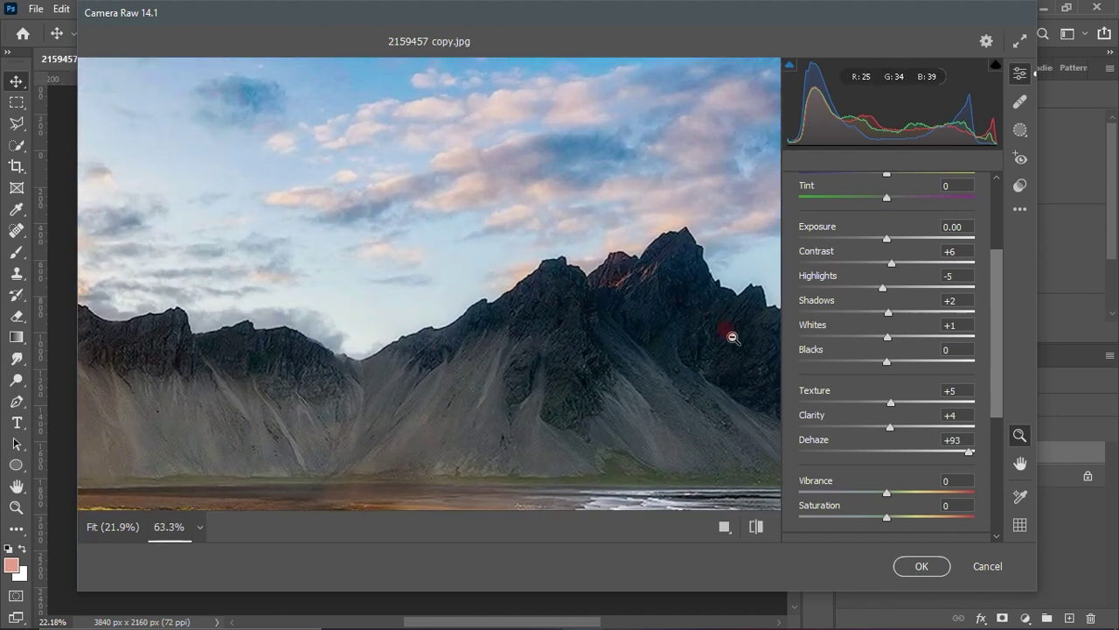
pyautogui.keyDown('alt'); pyautogui.click(642, 324); pyautogui.keyUp('alt')
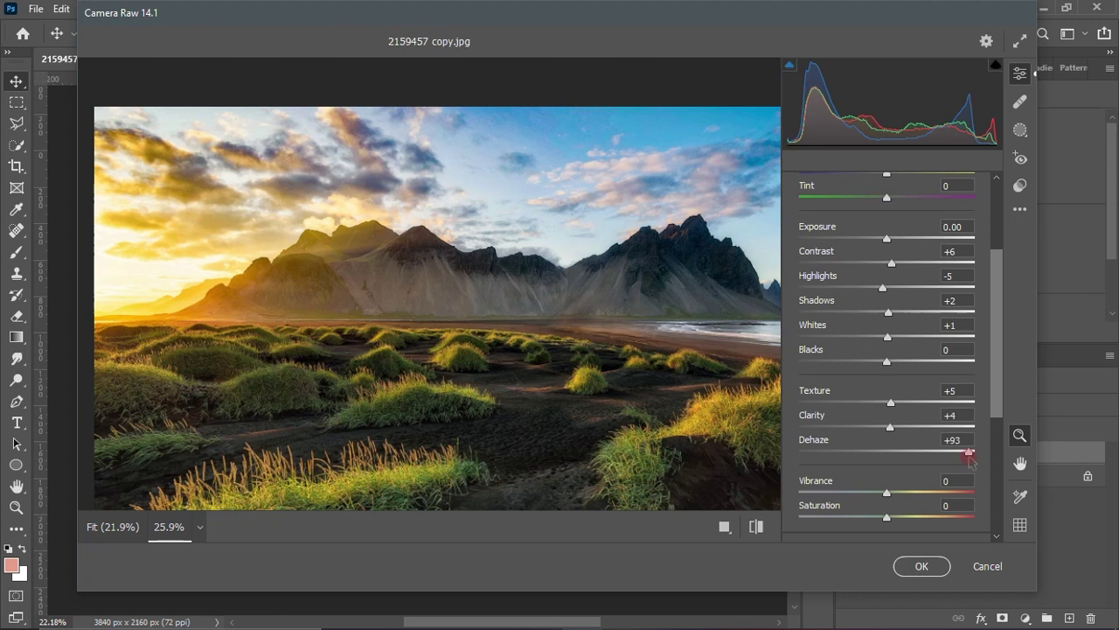
pyautogui.moveTo(969, 452)
pyautogui.mouseDown()
pyautogui.moveTo(798, 452)
pyautogui.moveTo(969, 452)
pyautogui.mouseUp()
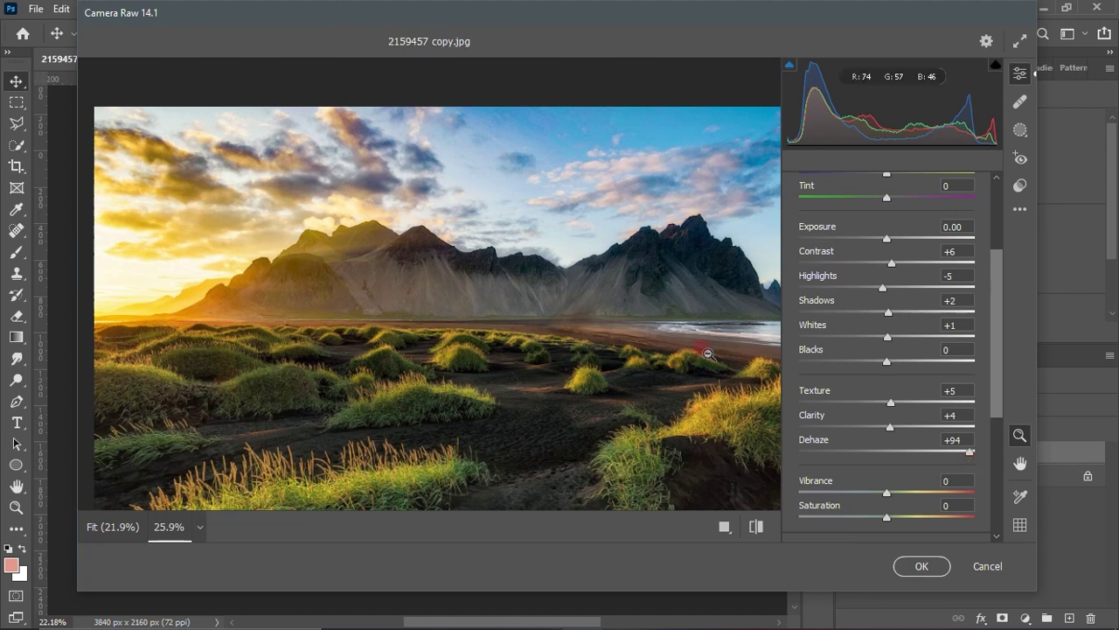
pyautogui.moveTo(709, 353)
pyautogui.mouseDown()
pyautogui.moveTo(686, 358)
pyautogui.moveTo(695, 362)
pyautogui.moveTo(601, 350)
pyautogui.mouseUp()
pyautogui.press('space')
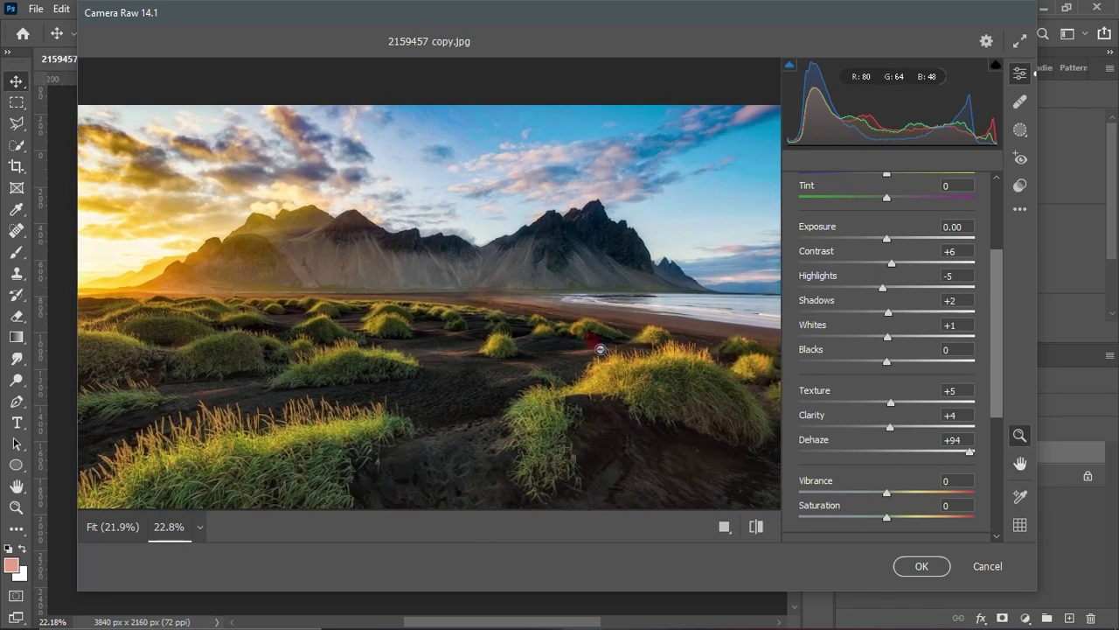
pyautogui.moveTo(629, 360)
pyautogui.mouseDown()
pyautogui.moveTo(737, 216)
pyautogui.moveTo(663, 247)
pyautogui.mouseUp()
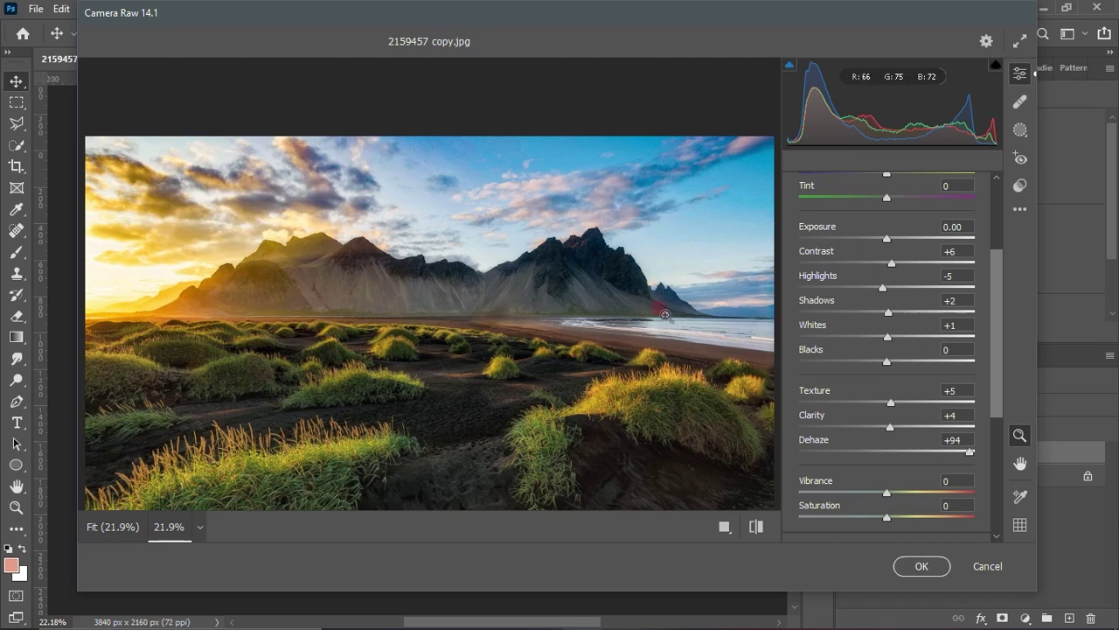
pyautogui.press('h')
pyautogui.moveTo(666, 316); pyautogui.dragTo(646, 299)
pyautogui.press('z')
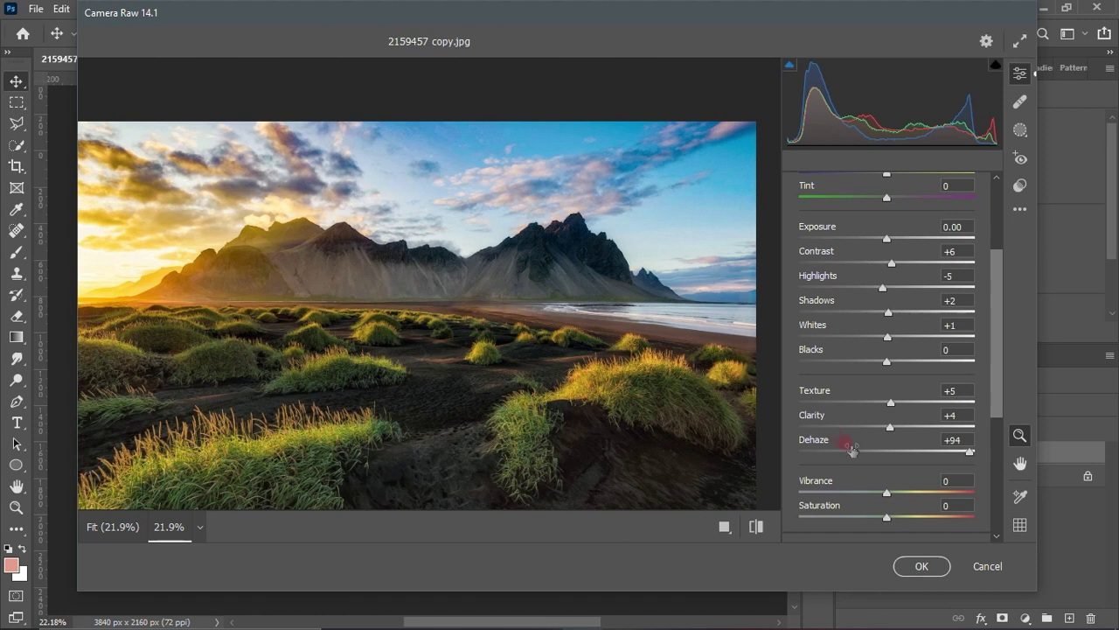
pyautogui.scroll(-2, 911, 458)
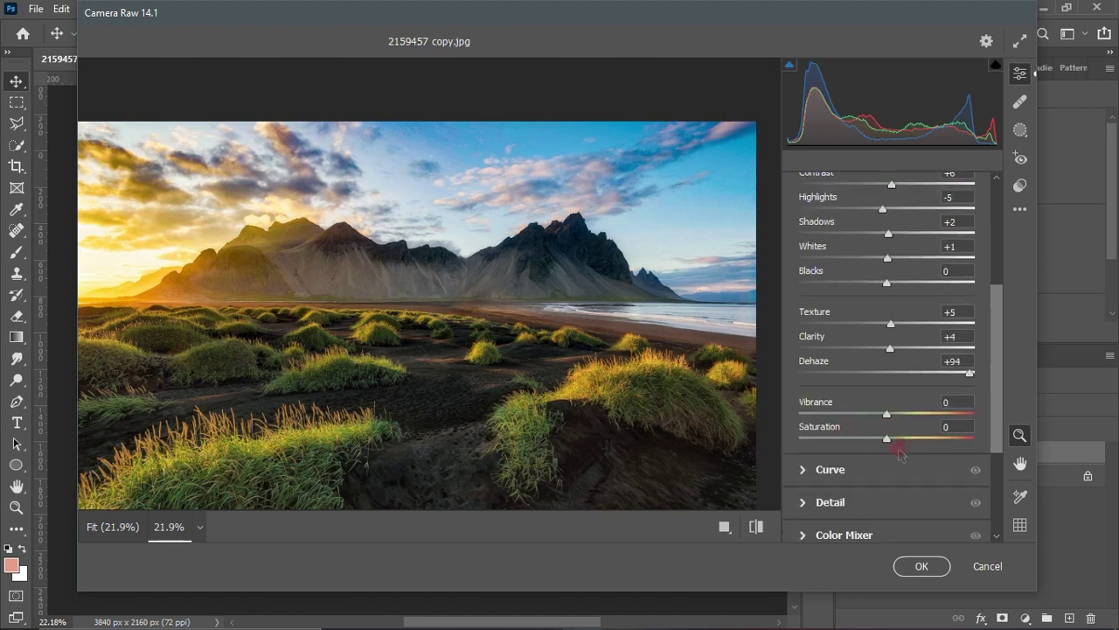
# Step: Make the point curve Custom: black point at input 11, white point lowered to output 245
pyautogui.click(810, 470)
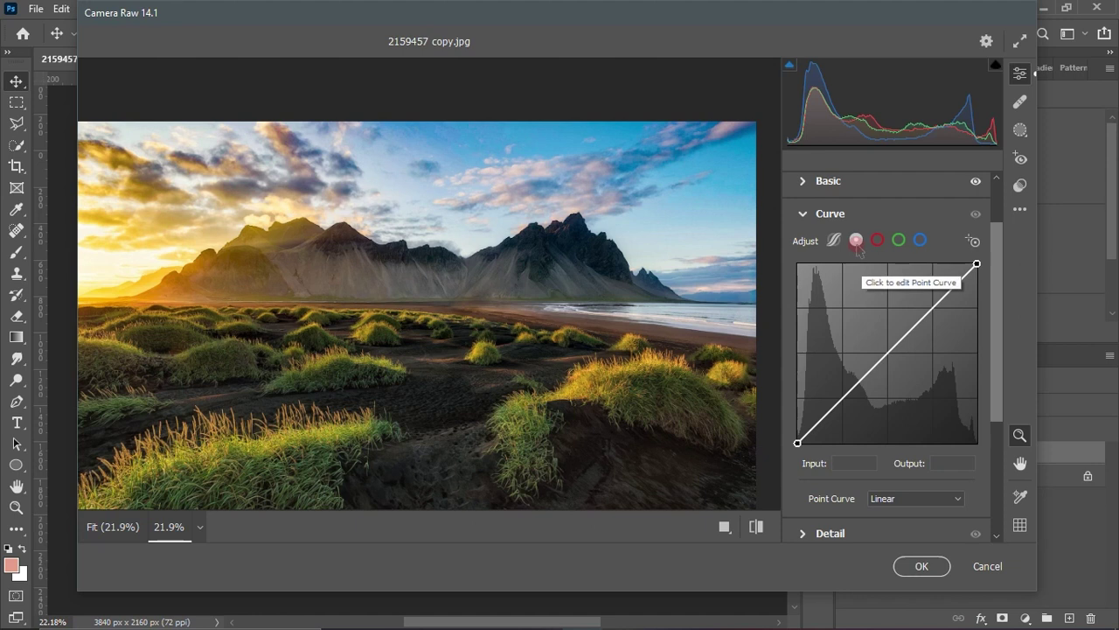
pyautogui.moveTo(796, 443); pyautogui.dragTo(804, 443)
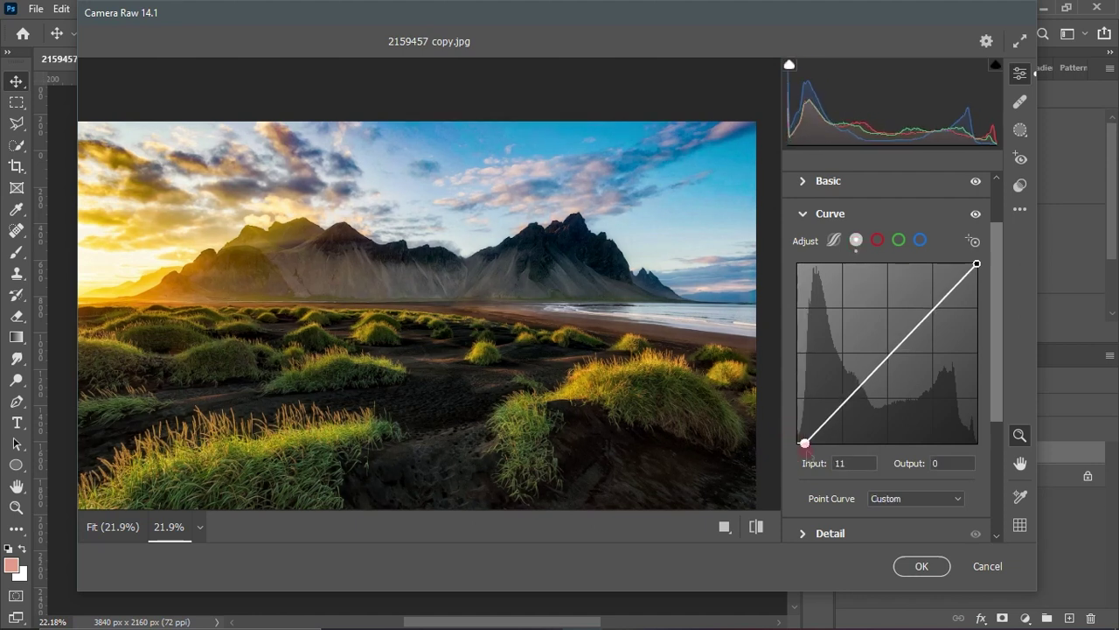
pyautogui.moveTo(976, 263); pyautogui.dragTo(977, 271)
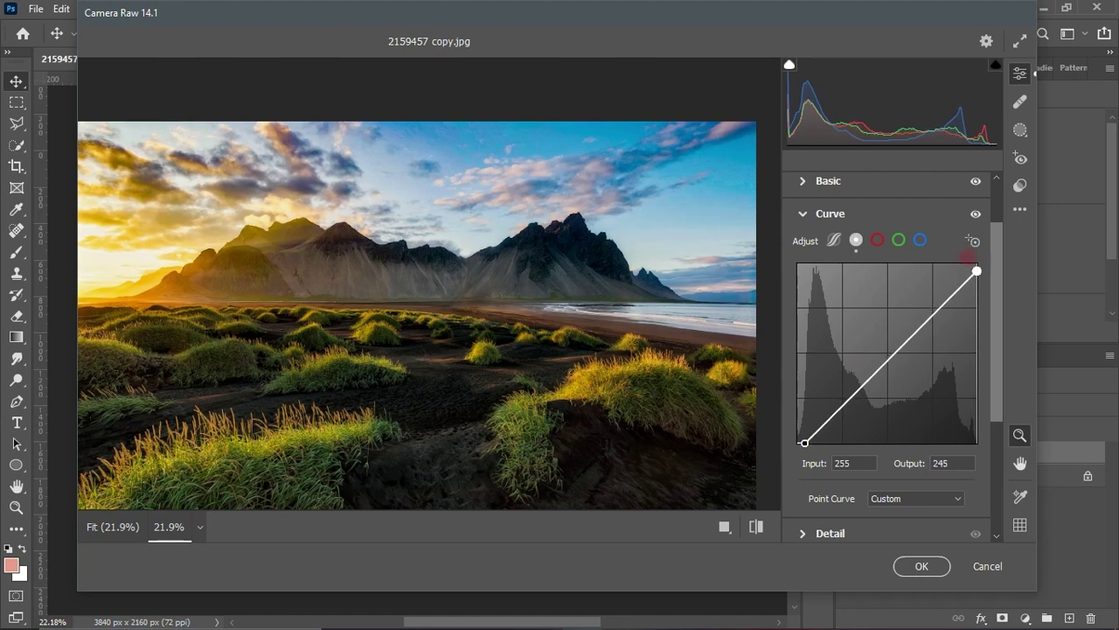
pyautogui.click(915, 381)
pyautogui.scroll(-2, 883, 448)
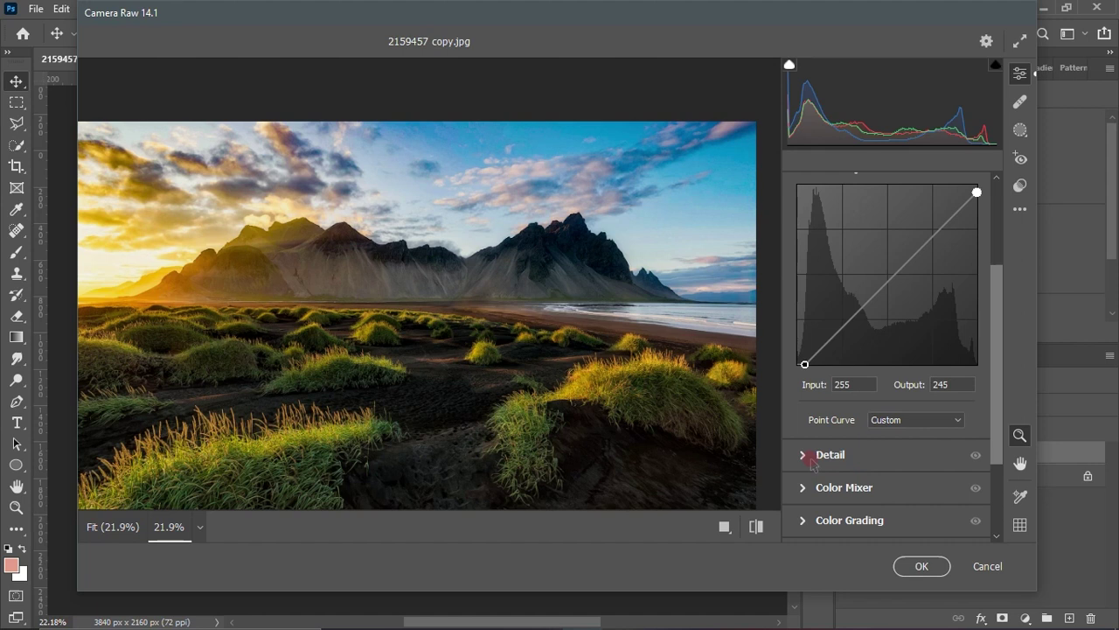
# Step: In the Detail panel, apply Sharpening 17 and raise the sharpening detail amount
pyautogui.click(809, 459)
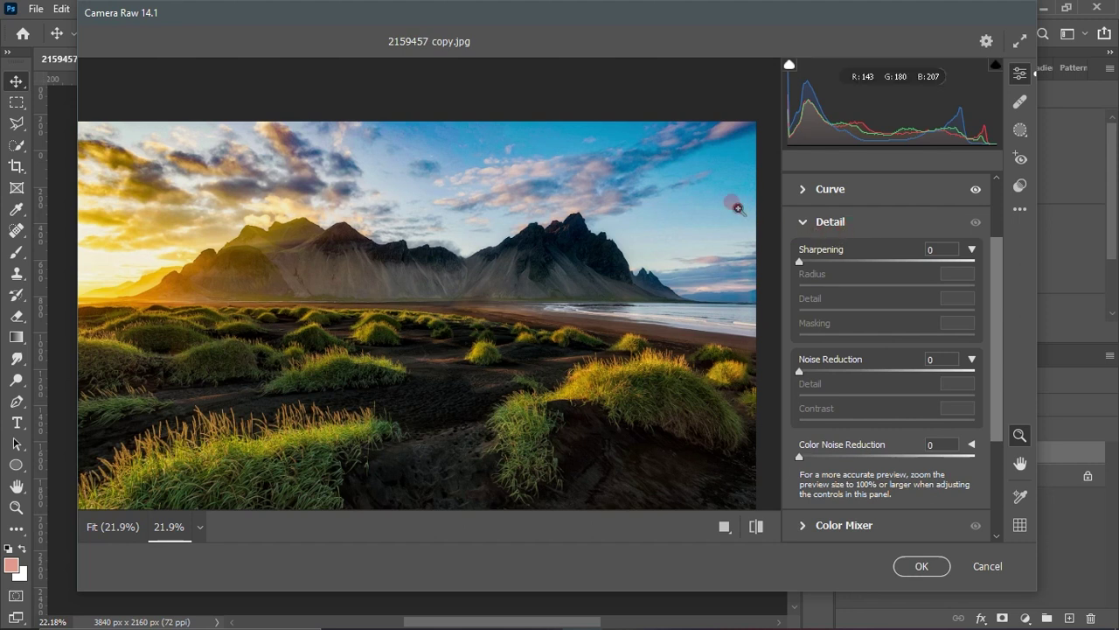
pyautogui.moveTo(663, 167); pyautogui.dragTo(723, 163)
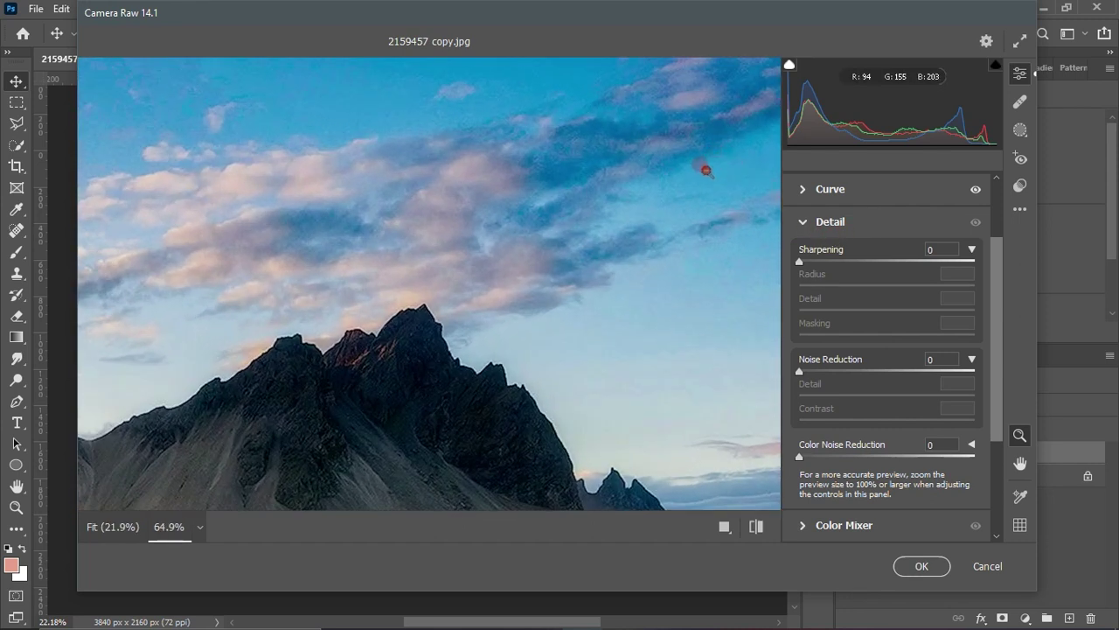
pyautogui.moveTo(799, 263); pyautogui.dragTo(823, 272)
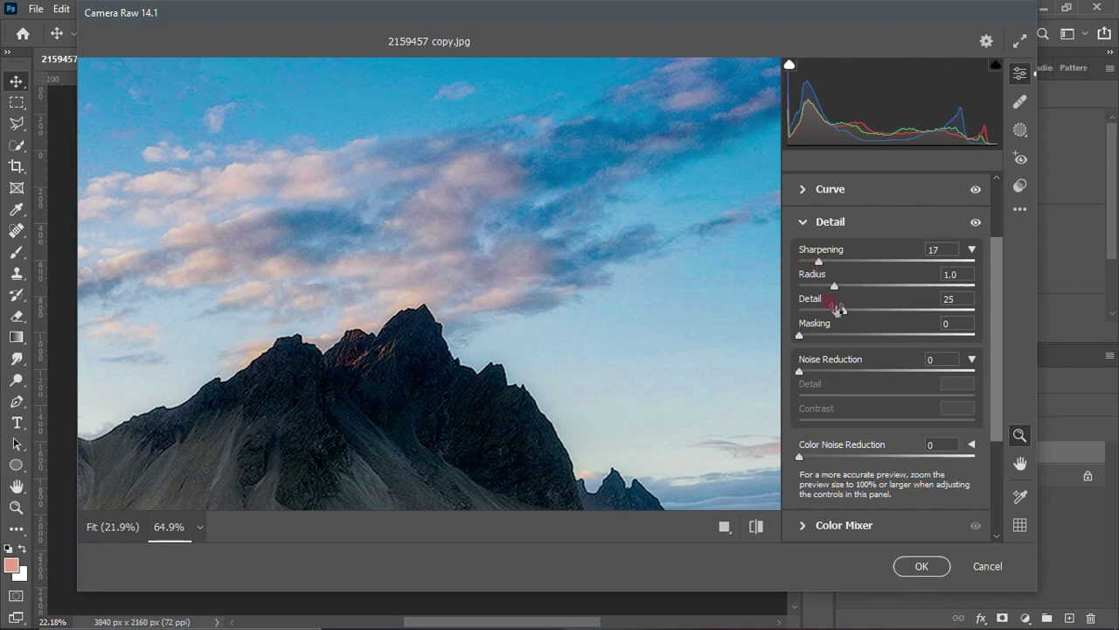
pyautogui.moveTo(842, 311); pyautogui.dragTo(880, 320)
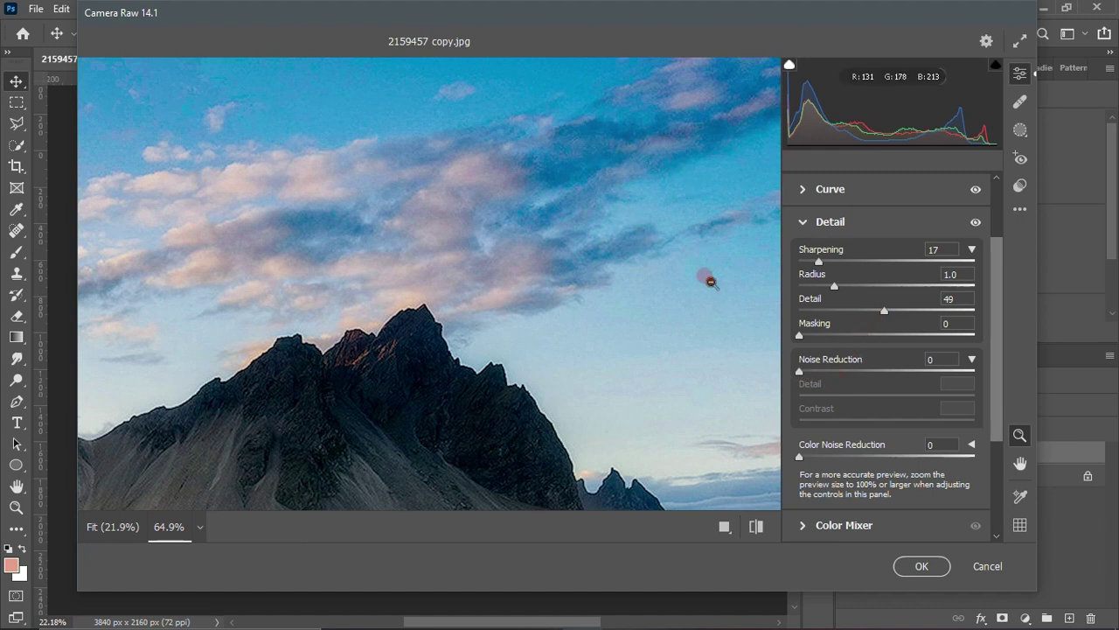
# Step: Set Noise Reduction to 51 and Color Noise Reduction to 92, checking the mountains for noise
pyautogui.moveTo(801, 371)
pyautogui.mouseDown()
pyautogui.moveTo(907, 372)
pyautogui.moveTo(944, 397)
pyautogui.moveTo(909, 395)
pyautogui.moveTo(904, 372)
pyautogui.moveTo(881, 372)
pyautogui.moveTo(890, 395)
pyautogui.mouseUp()
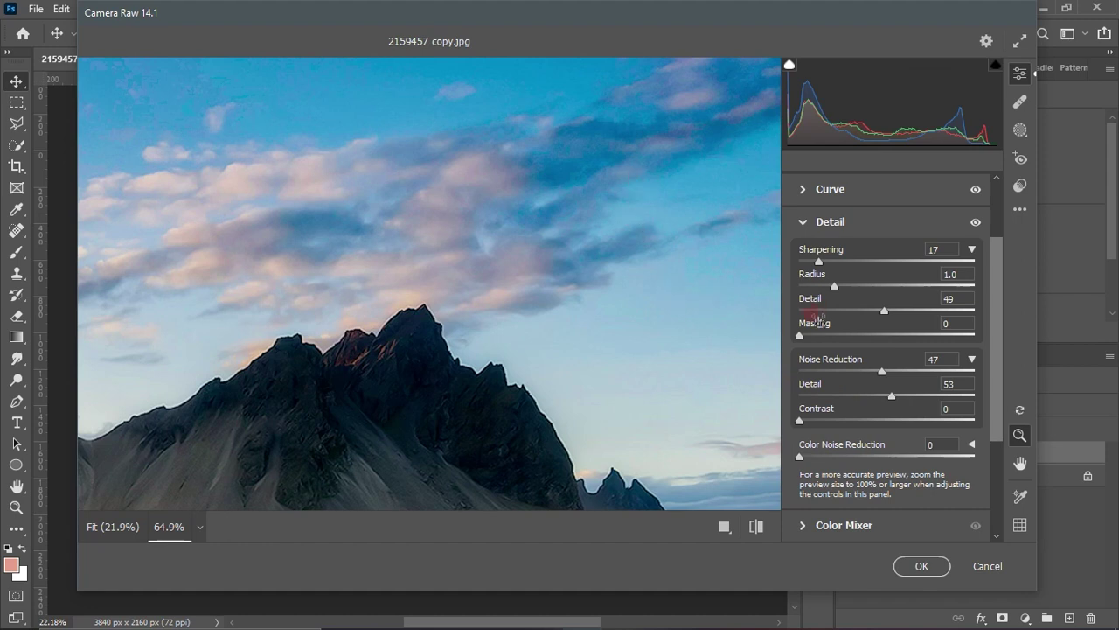
pyautogui.moveTo(881, 373); pyautogui.dragTo(890, 372)
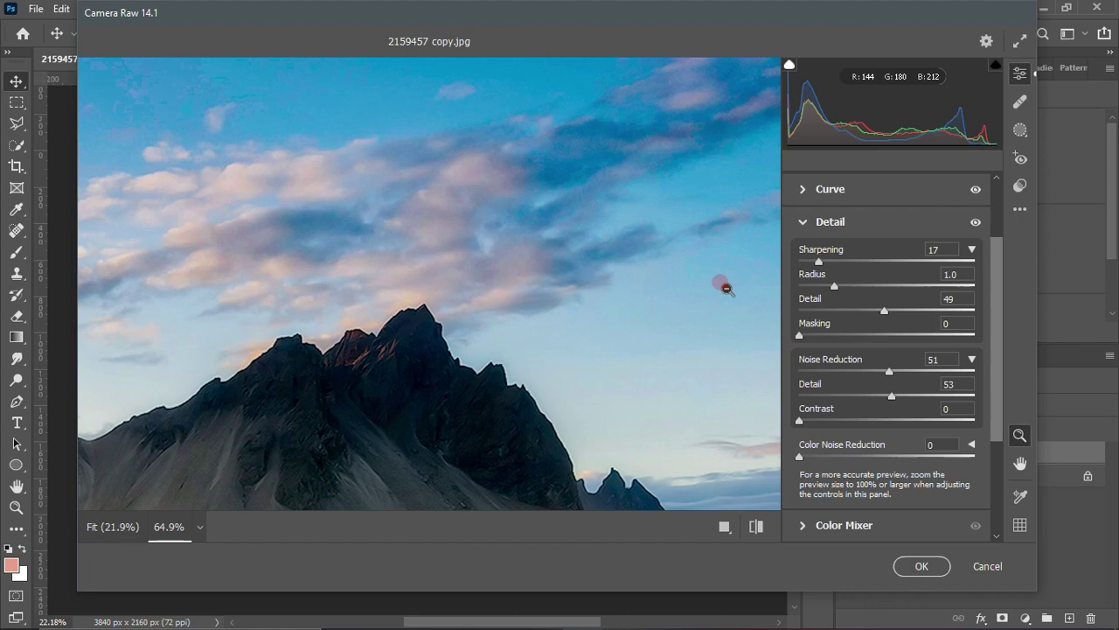
pyautogui.moveTo(675, 257)
pyautogui.mouseDown()
pyautogui.moveTo(612, 282)
pyautogui.moveTo(613, 297)
pyautogui.mouseUp()
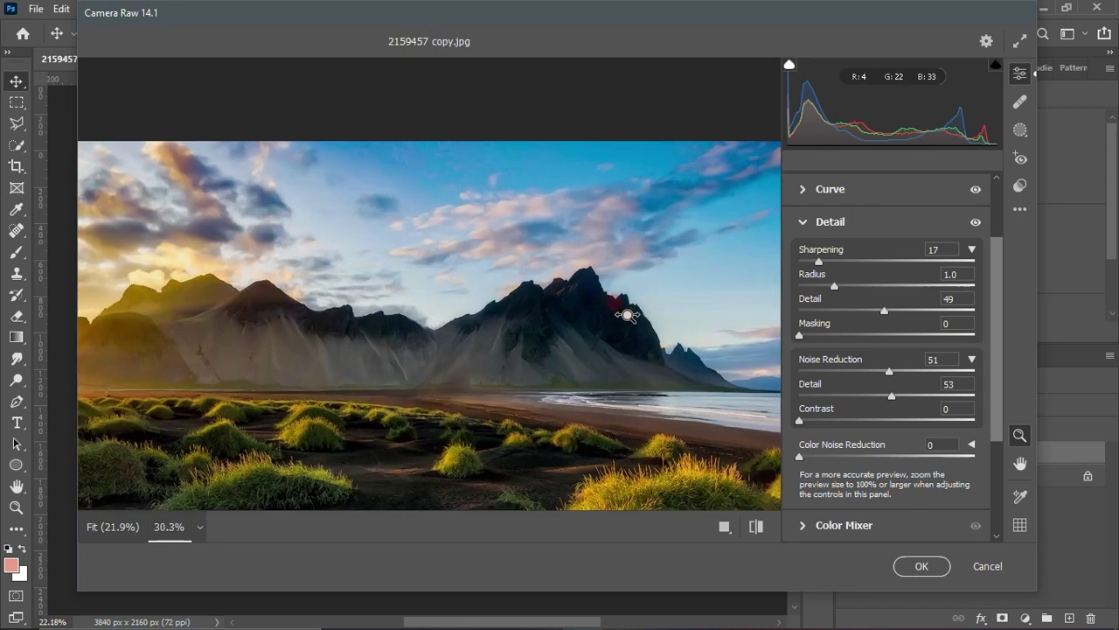
pyautogui.moveTo(613, 298); pyautogui.dragTo(673, 330)
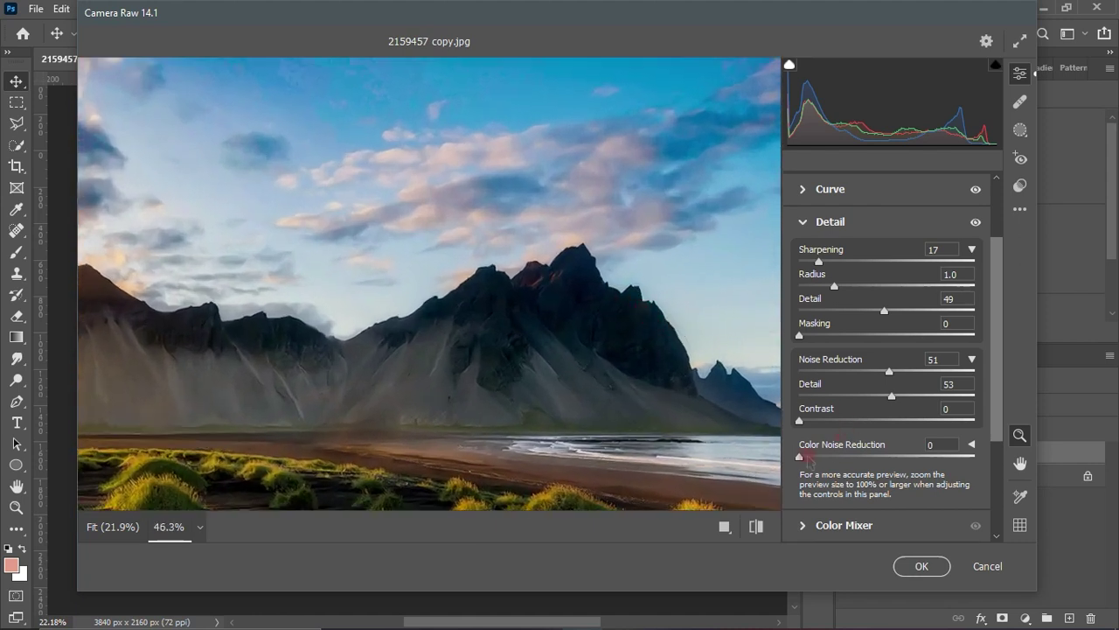
pyautogui.moveTo(799, 456); pyautogui.dragTo(960, 475)
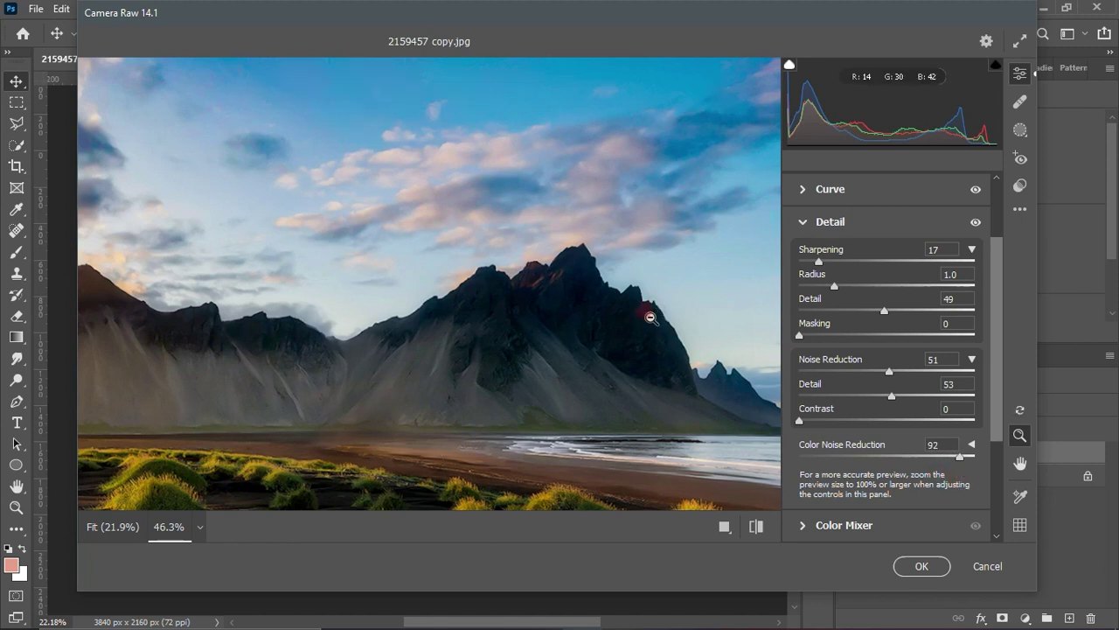
pyautogui.moveTo(593, 270); pyautogui.dragTo(496, 303)
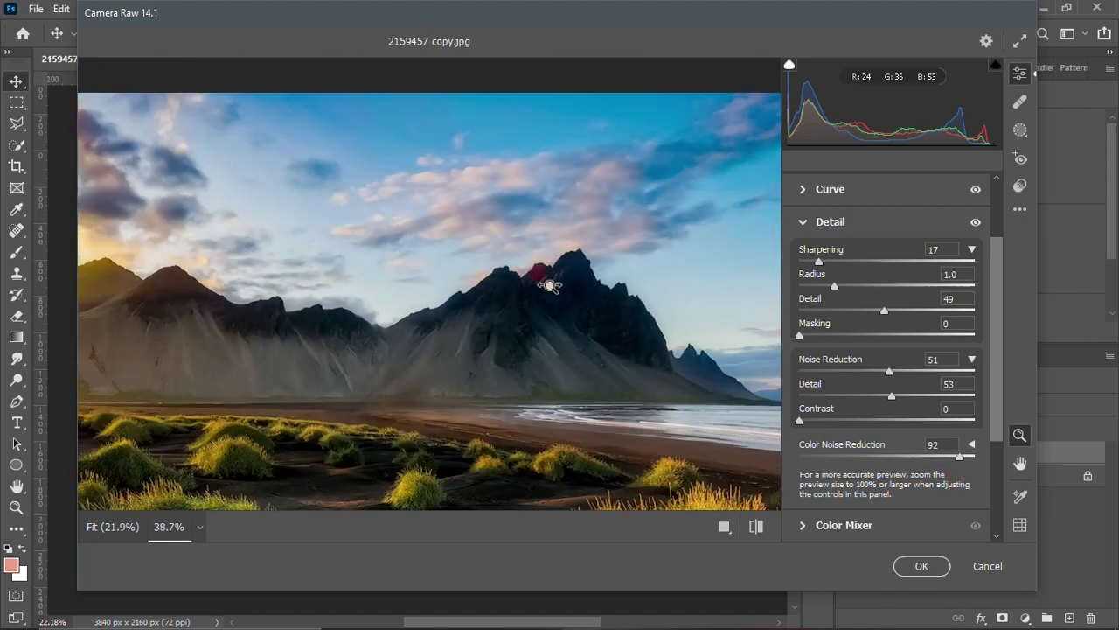
pyautogui.scroll(-2, 487, 347)
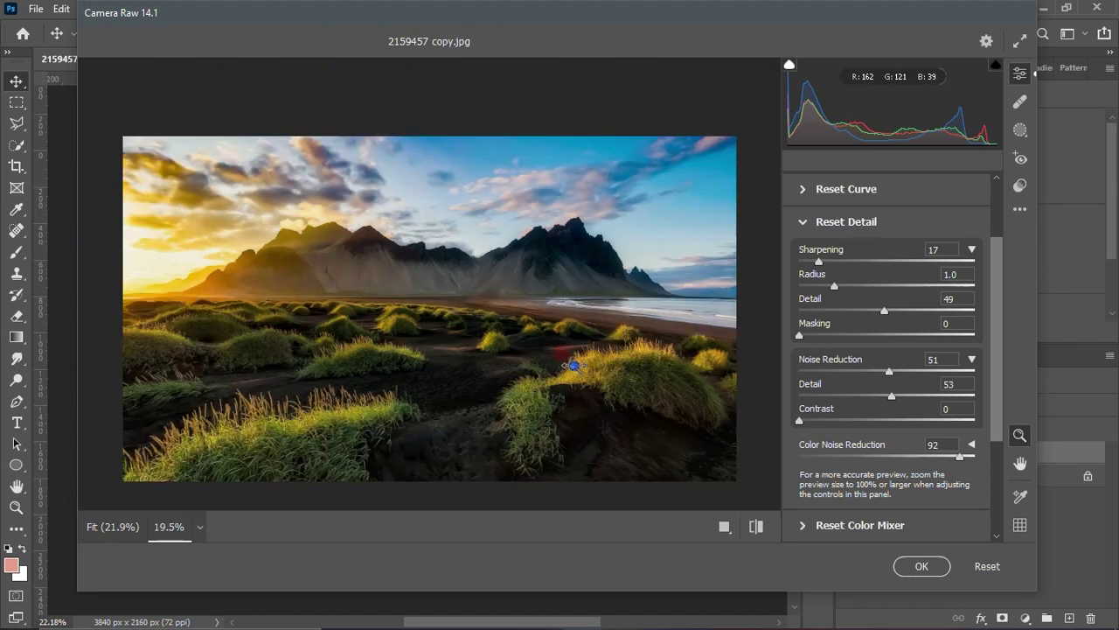
pyautogui.scroll(2, 573, 365)
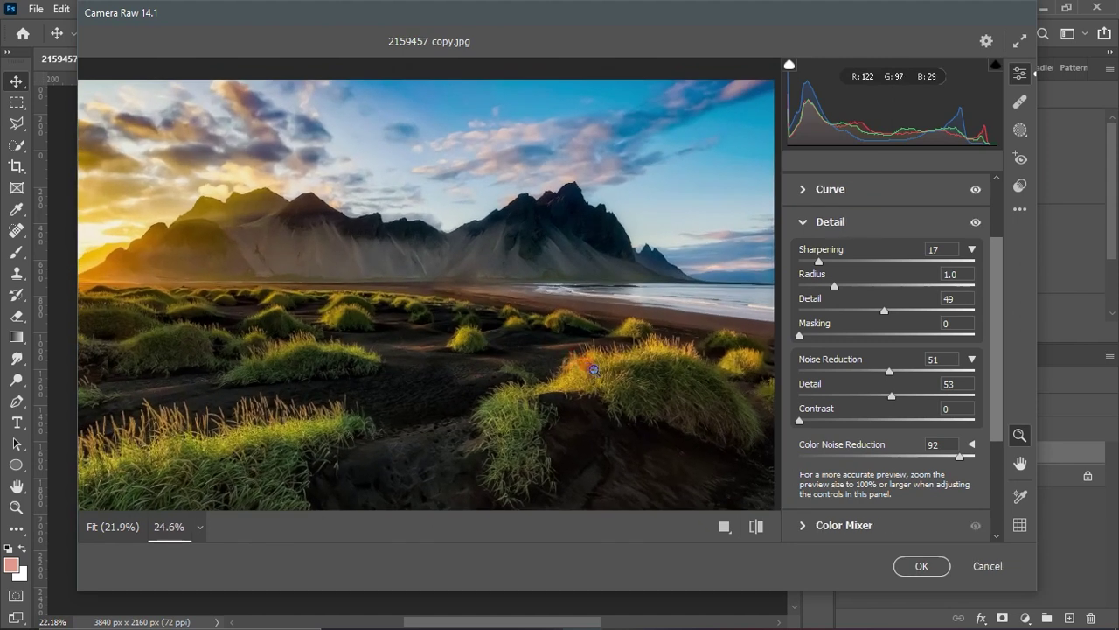
pyautogui.scroll(-2, 593, 369)
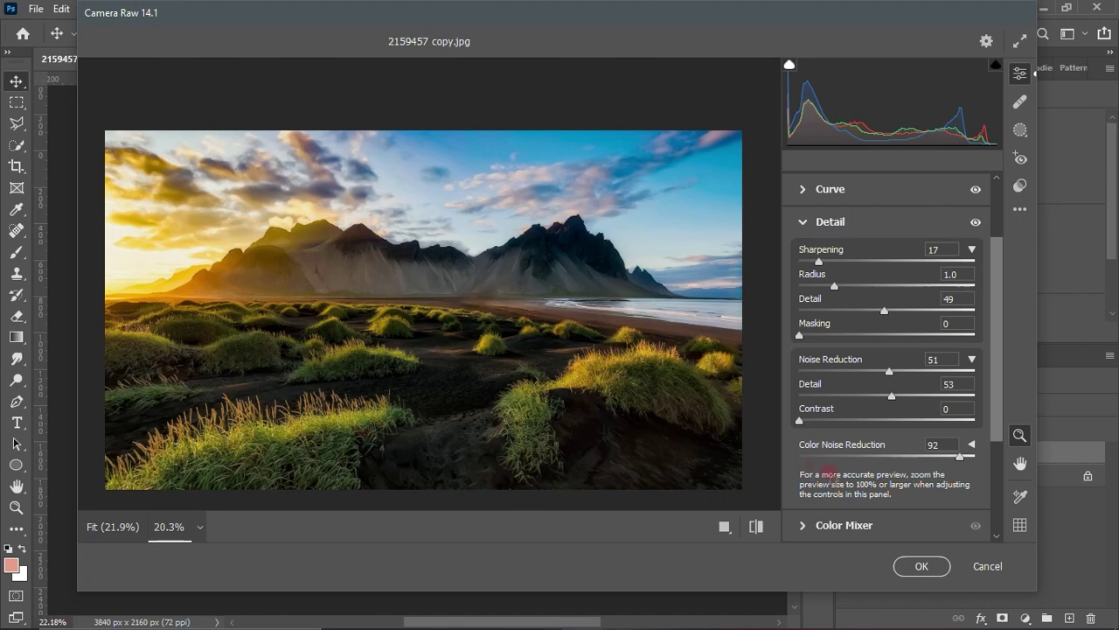
pyautogui.scroll(-2, 828, 472)
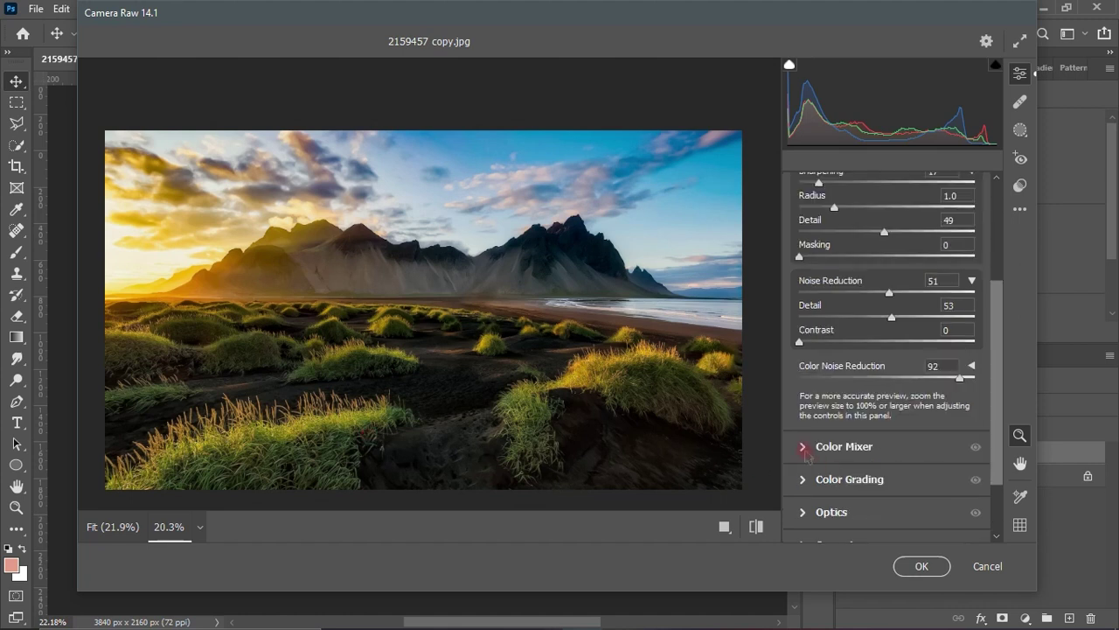
# Step: Raise Color Mixer saturation: Oranges +56, Yellows +84, Blues +73, Purples +21
pyautogui.click(804, 448)
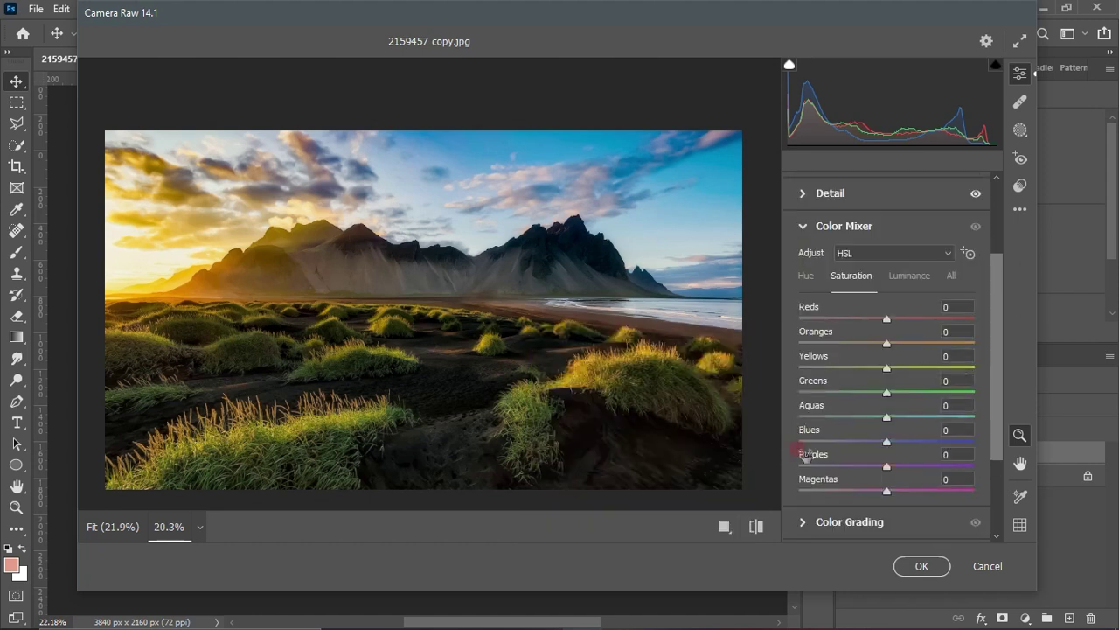
pyautogui.moveTo(886, 342); pyautogui.dragTo(822, 343)
pyautogui.moveTo(823, 344)
pyautogui.mouseDown()
pyautogui.moveTo(930, 345)
pyautogui.moveTo(905, 368)
pyautogui.moveTo(960, 368)
pyautogui.mouseUp()
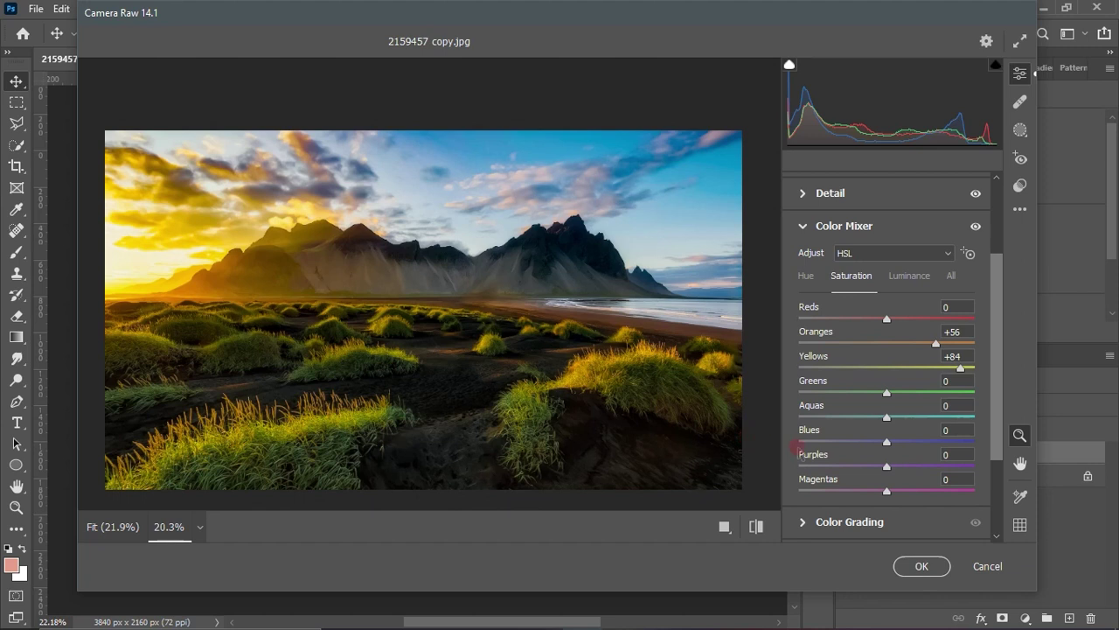
pyautogui.moveTo(886, 441); pyautogui.dragTo(951, 444)
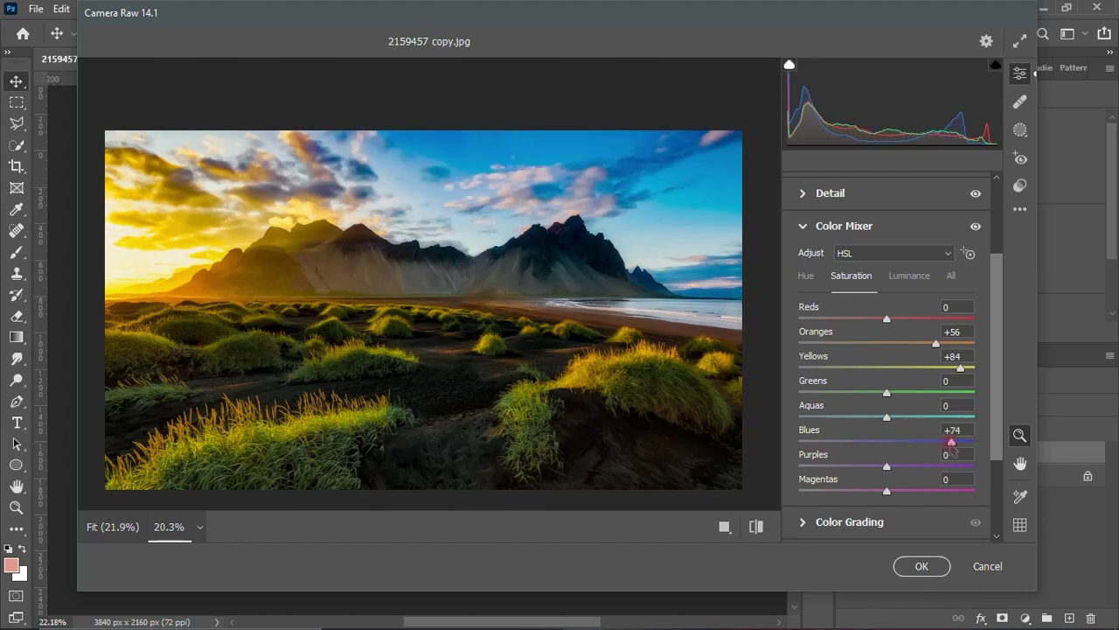
pyautogui.moveTo(592, 242); pyautogui.dragTo(590, 253)
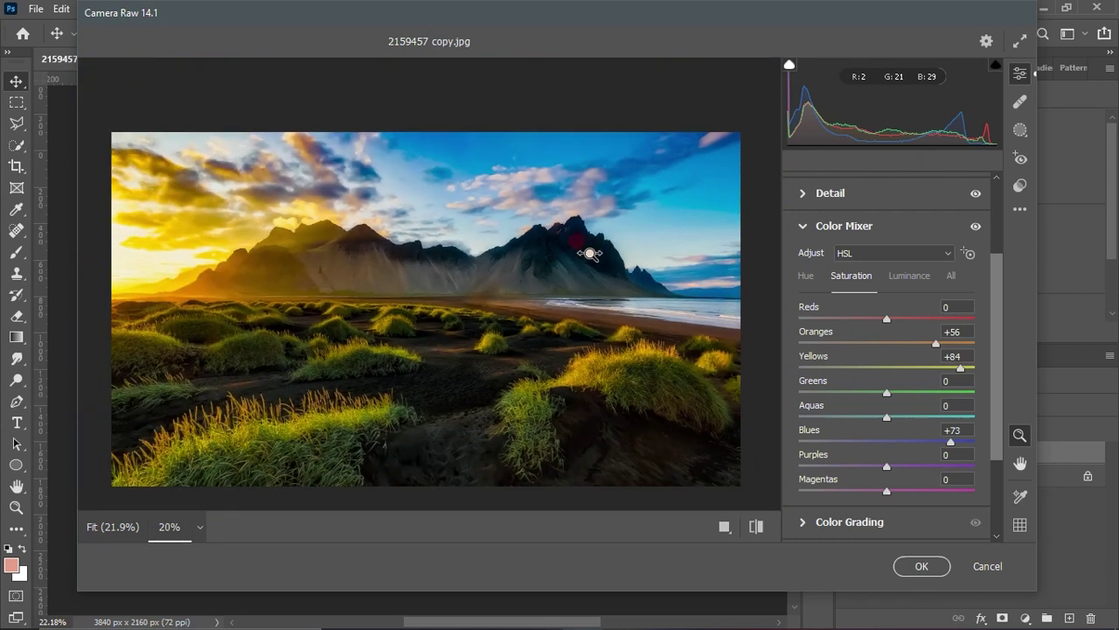
pyautogui.moveTo(887, 466); pyautogui.dragTo(904, 466)
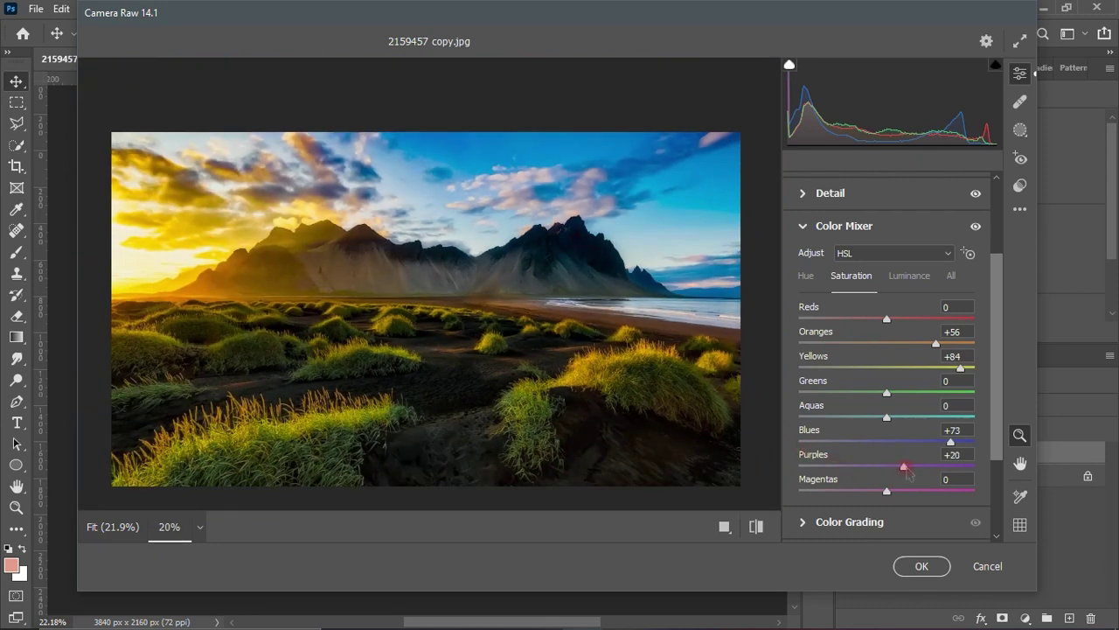
# Step: Brighten Blues luminance to +19 and shift Blues hue to -2
pyautogui.click(911, 276)
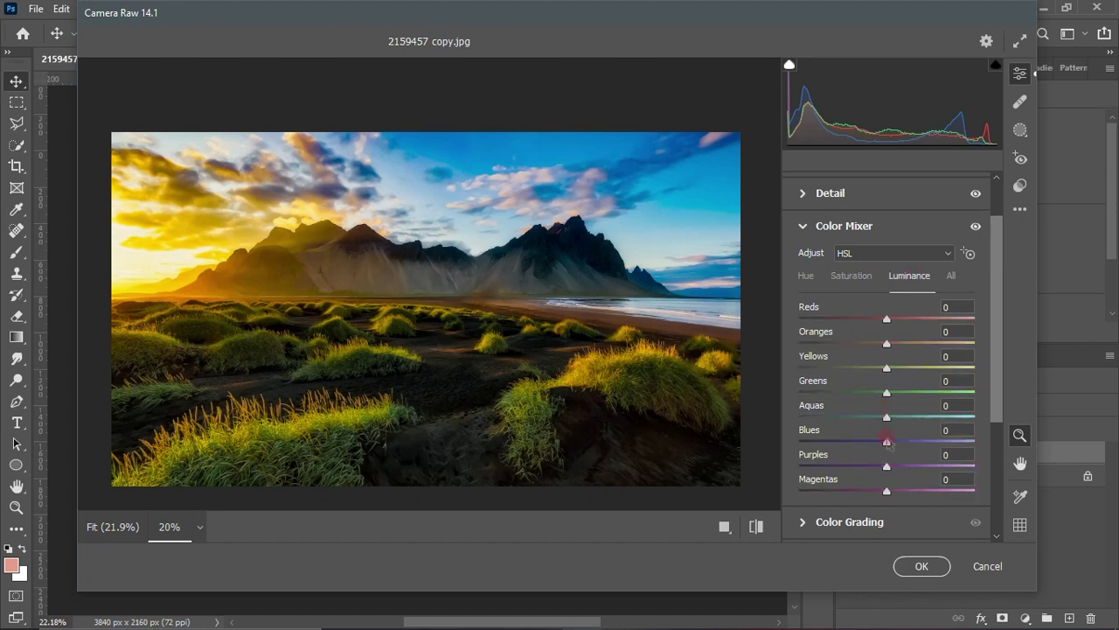
pyautogui.moveTo(888, 448); pyautogui.dragTo(906, 448)
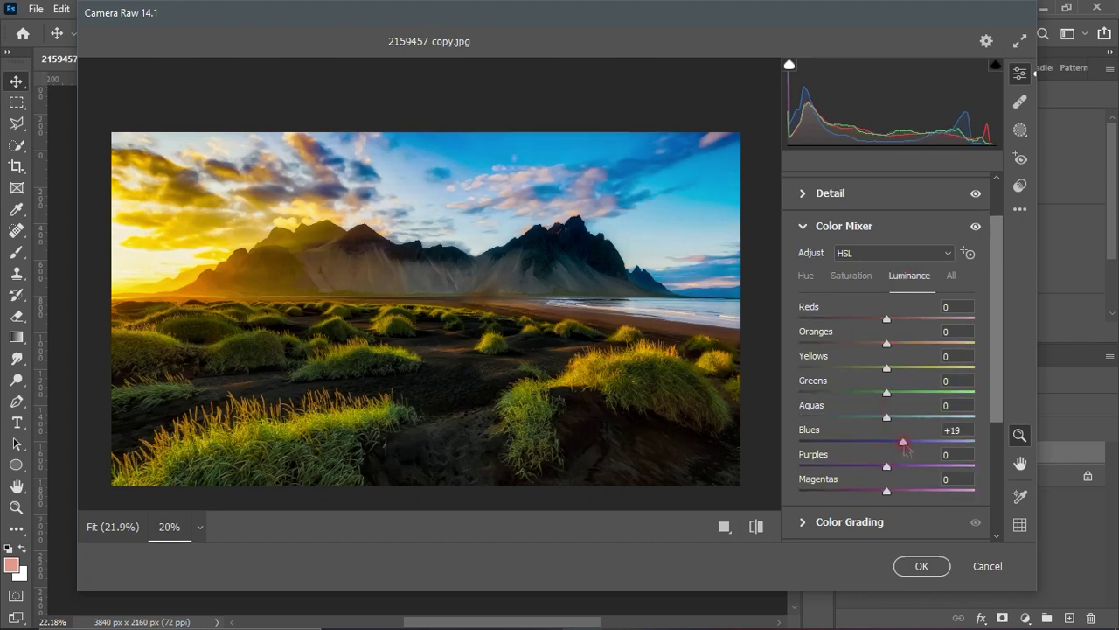
pyautogui.scroll(-2, 887, 464)
pyautogui.scroll(2, 874, 420)
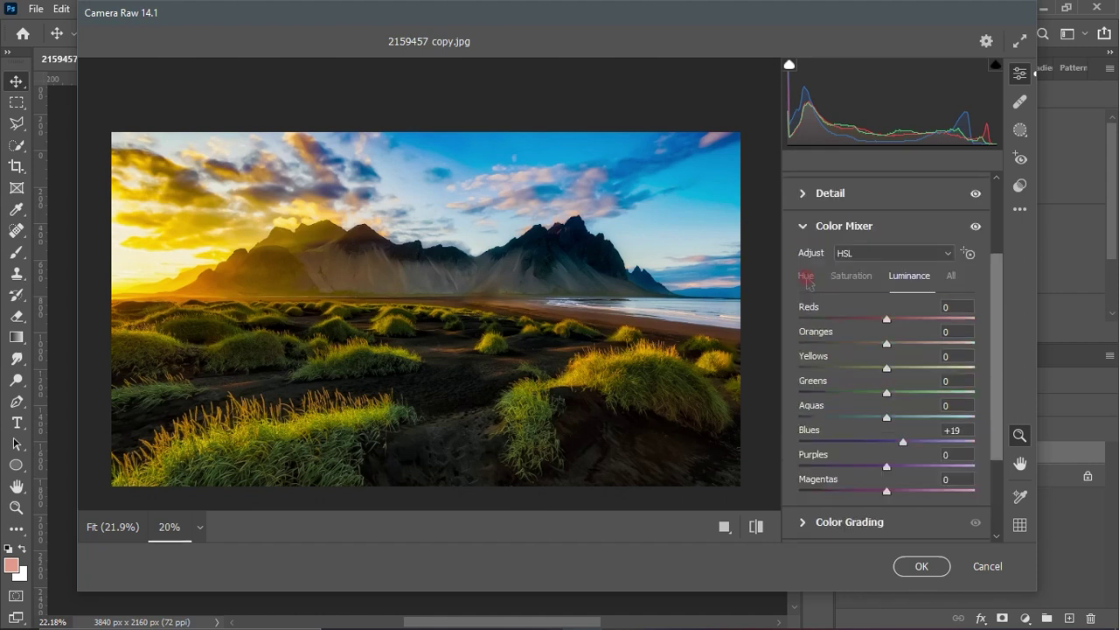
pyautogui.click(806, 276)
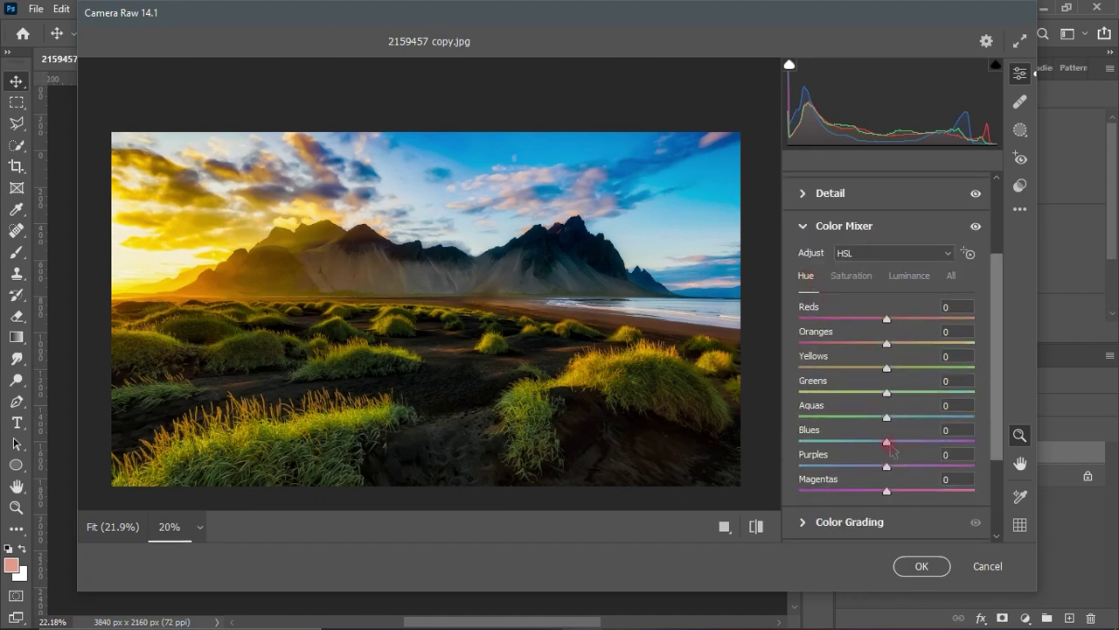
pyautogui.moveTo(887, 441)
pyautogui.mouseDown()
pyautogui.moveTo(846, 441)
pyautogui.moveTo(884, 465)
pyautogui.mouseUp()
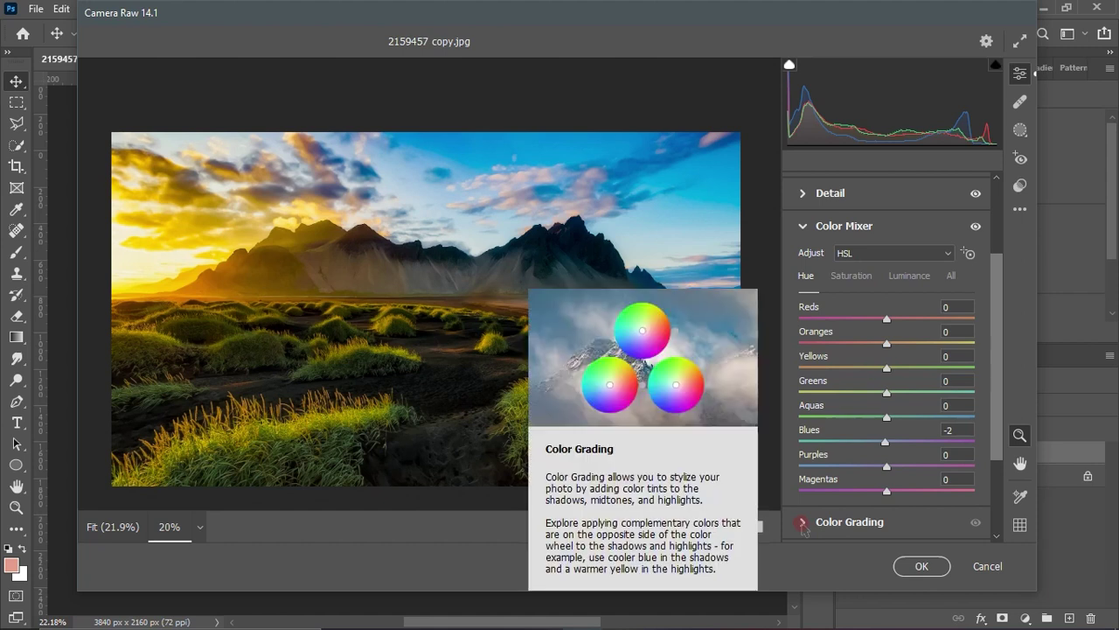
# Step: Tint the midtones toward blue on the Color Grading wheel
pyautogui.scroll(-2, 813, 490)
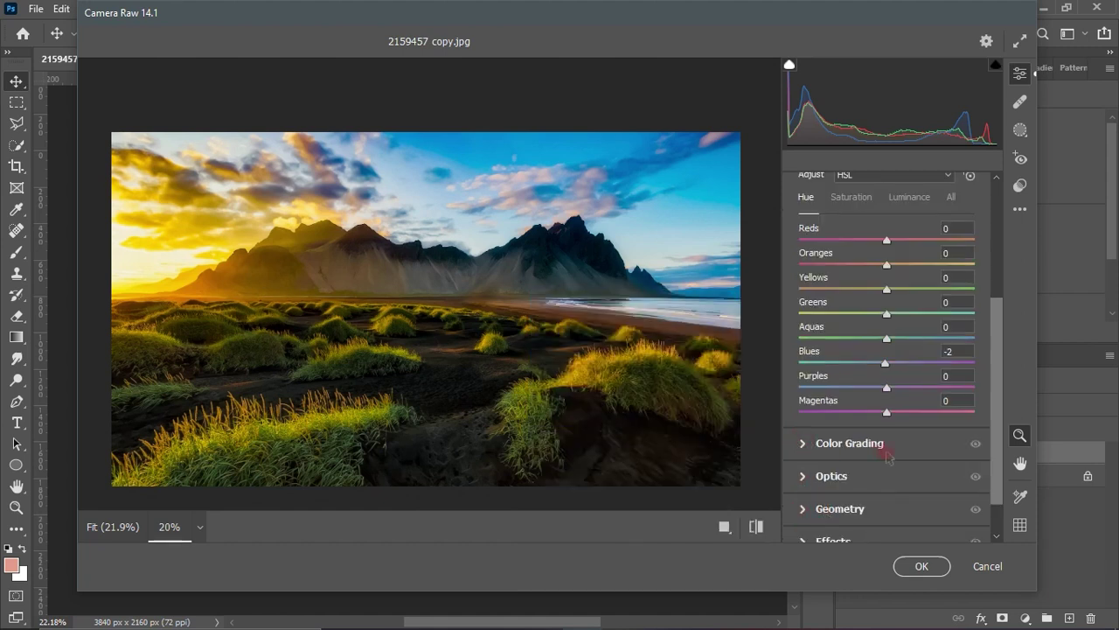
pyautogui.click(801, 446)
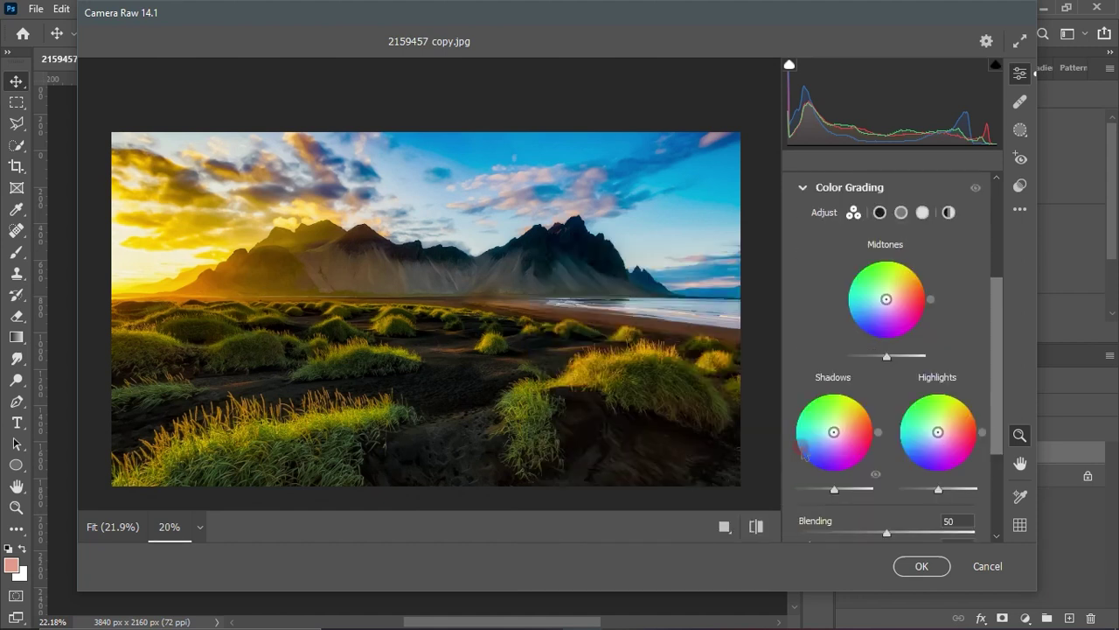
pyautogui.moveTo(886, 301)
pyautogui.mouseDown()
pyautogui.moveTo(883, 331)
pyautogui.moveTo(898, 347)
pyautogui.moveTo(918, 278)
pyautogui.mouseUp()
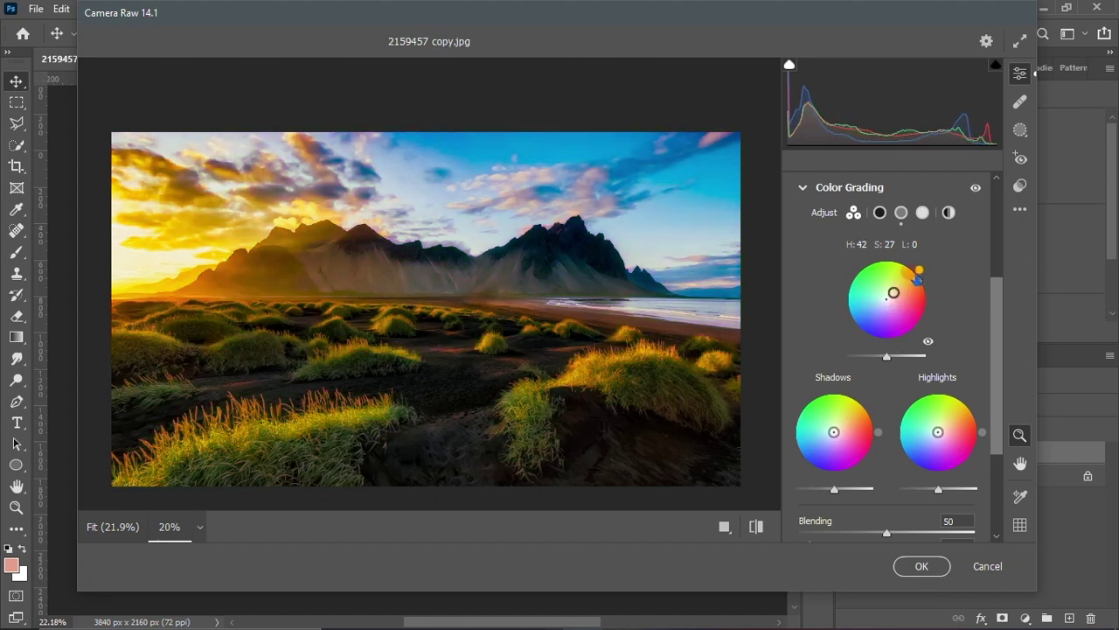
pyautogui.moveTo(917, 278); pyautogui.dragTo(852, 333)
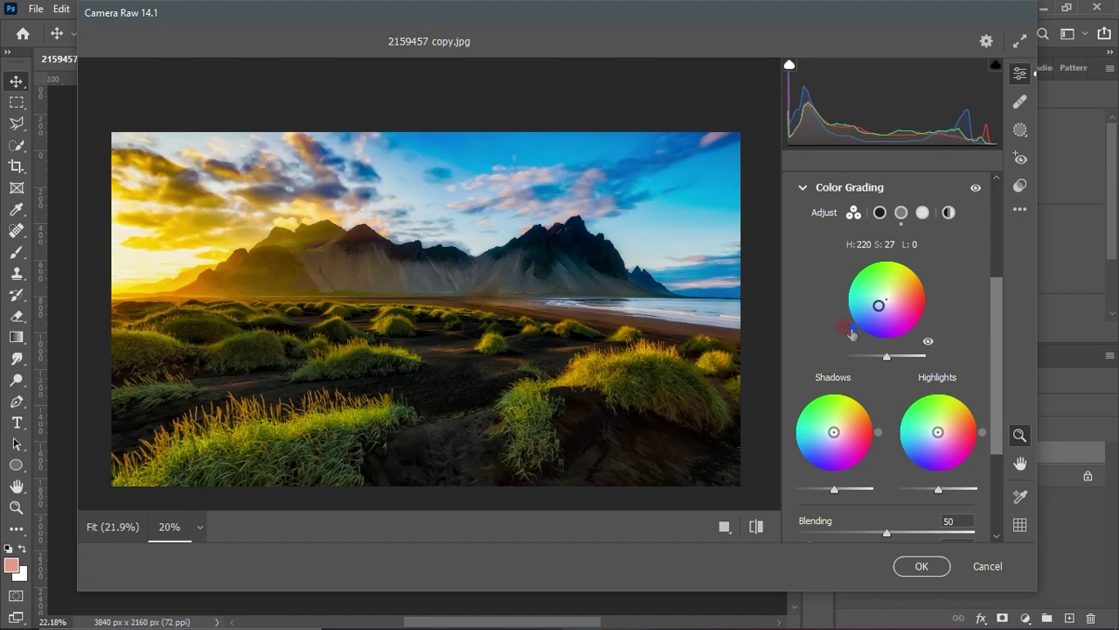
# Step: Warm the shadows, tint the highlights, and raise grading Blending to 61
pyautogui.moveTo(812, 411); pyautogui.dragTo(836, 429)
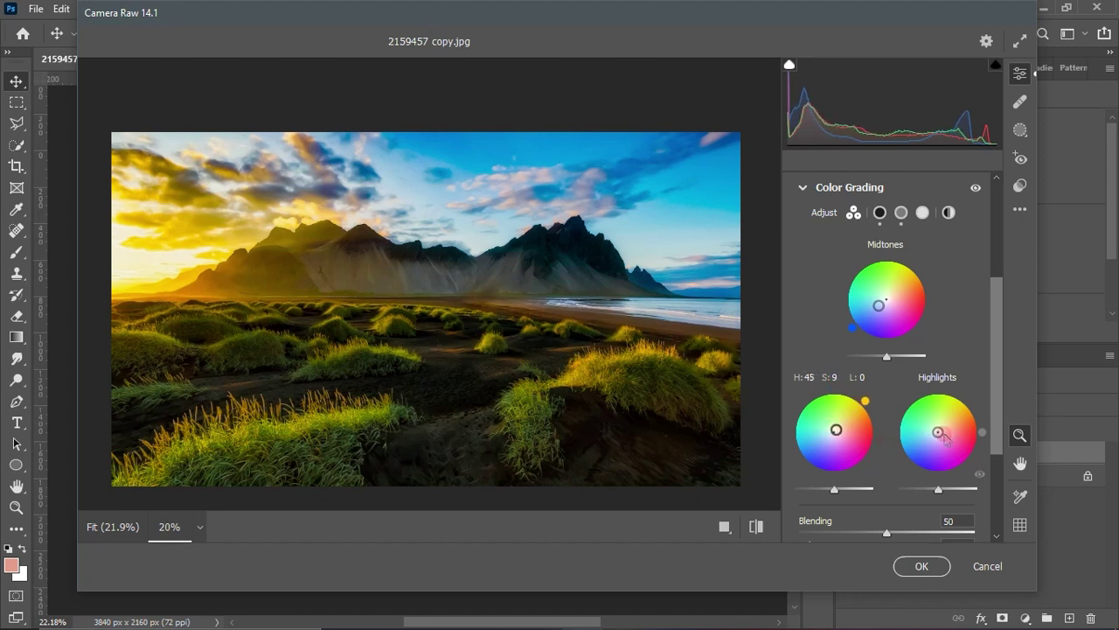
pyautogui.moveTo(937, 432)
pyautogui.mouseDown()
pyautogui.moveTo(922, 420)
pyautogui.moveTo(930, 406)
pyautogui.moveTo(908, 443)
pyautogui.moveTo(925, 436)
pyautogui.mouseUp()
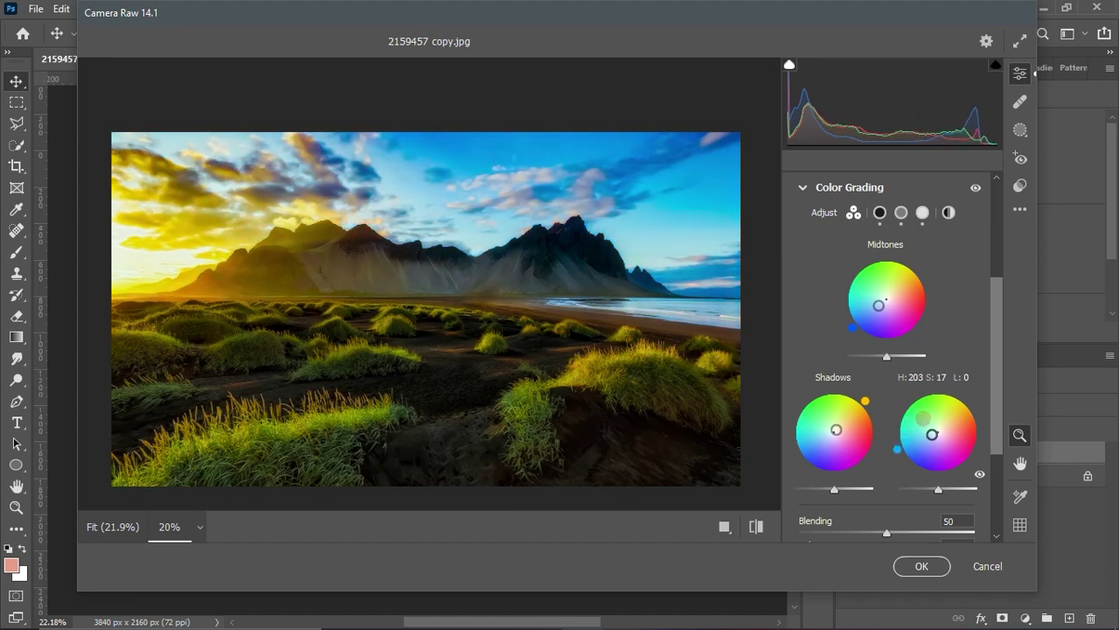
pyautogui.scroll(-2, 874, 463)
pyautogui.scroll(-2, 872, 480)
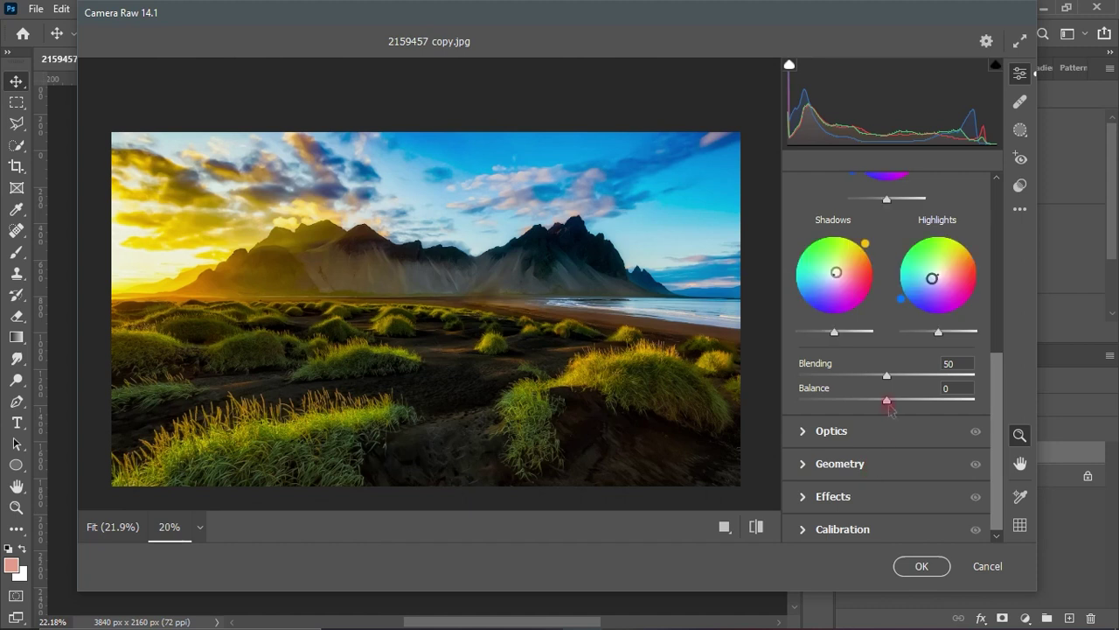
pyautogui.moveTo(887, 376); pyautogui.dragTo(908, 390)
# Step: Show the Optics settings and zoom the preview into the mountain peaks
pyautogui.click(809, 439)
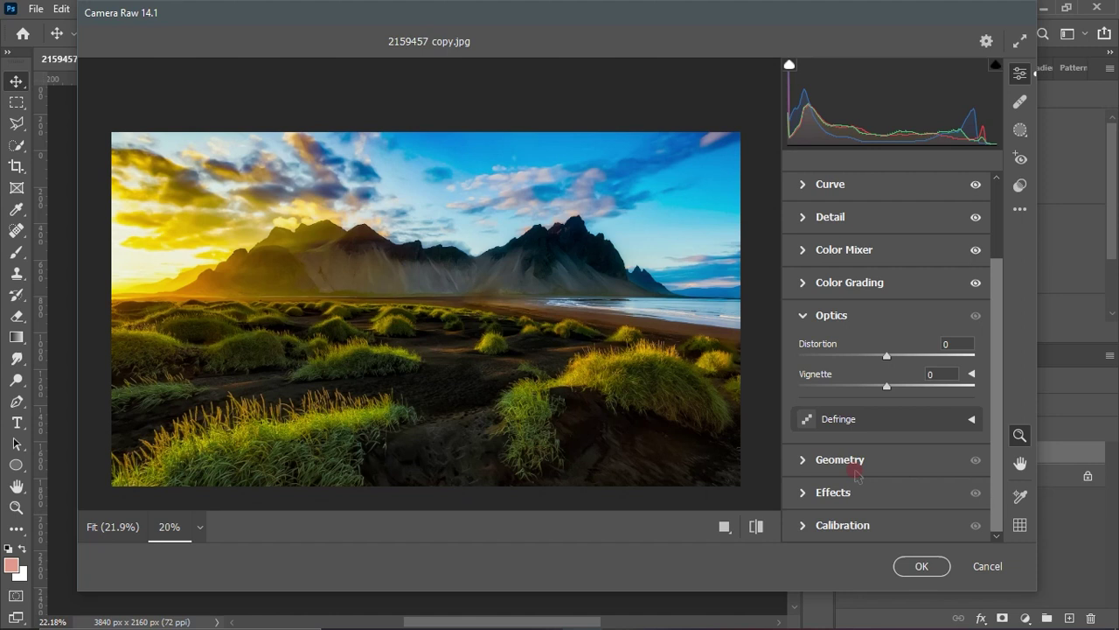
pyautogui.moveTo(572, 232)
pyautogui.mouseDown()
pyautogui.moveTo(644, 240)
pyautogui.moveTo(600, 250)
pyautogui.mouseUp()
# Step: Commit the Camera Raw adjustments to Layer 1 with OK
pyautogui.click(931, 564)
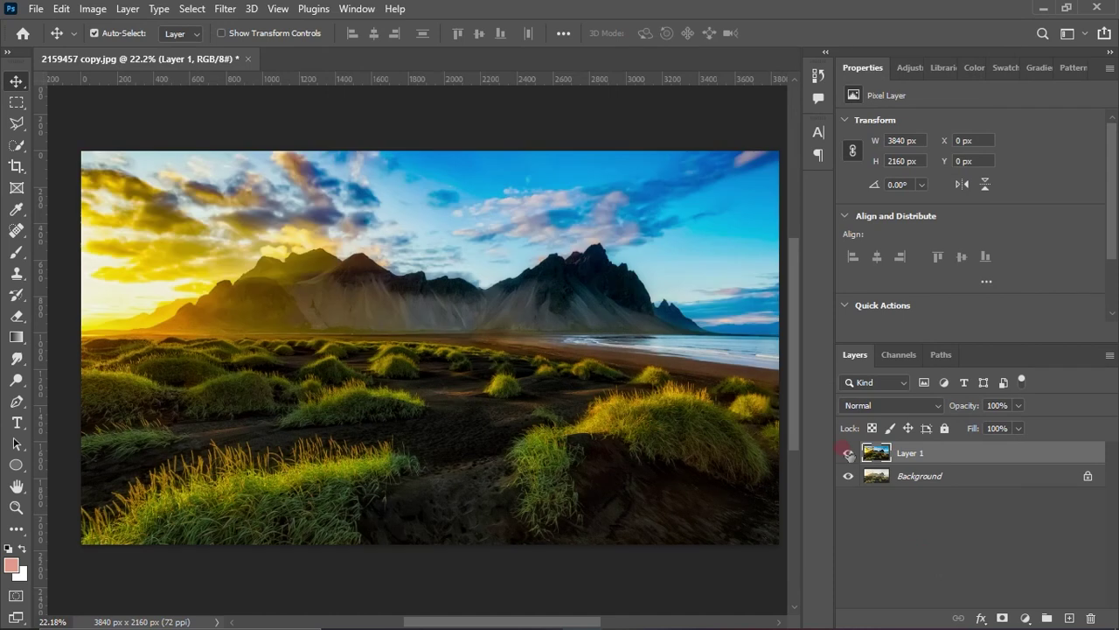